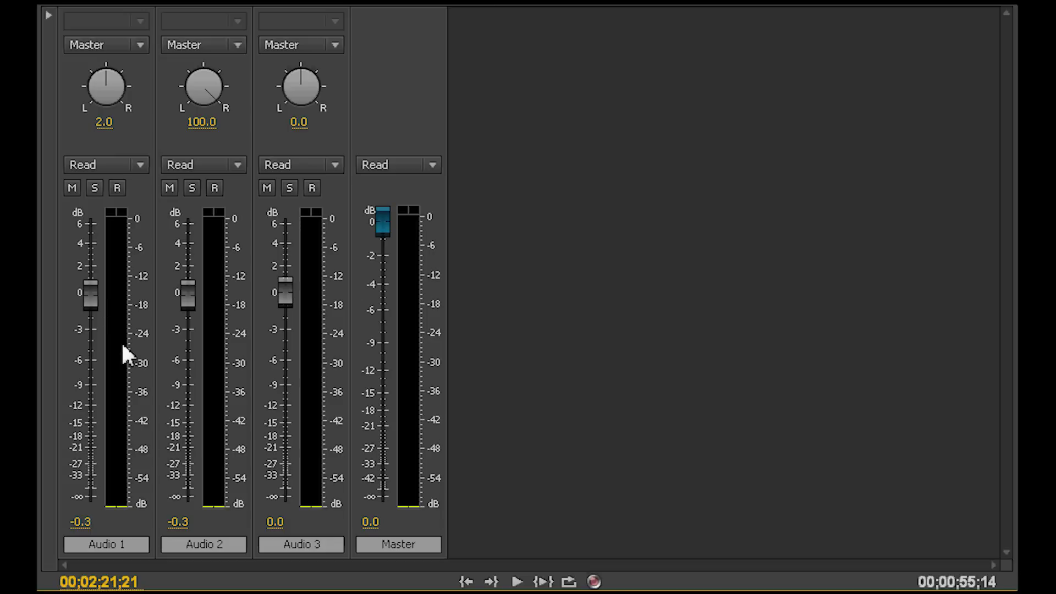
- Drag the Audio 1 mixer fader down, lowering the track to about -11.9 dB
drag(96, 303, 99, 407)
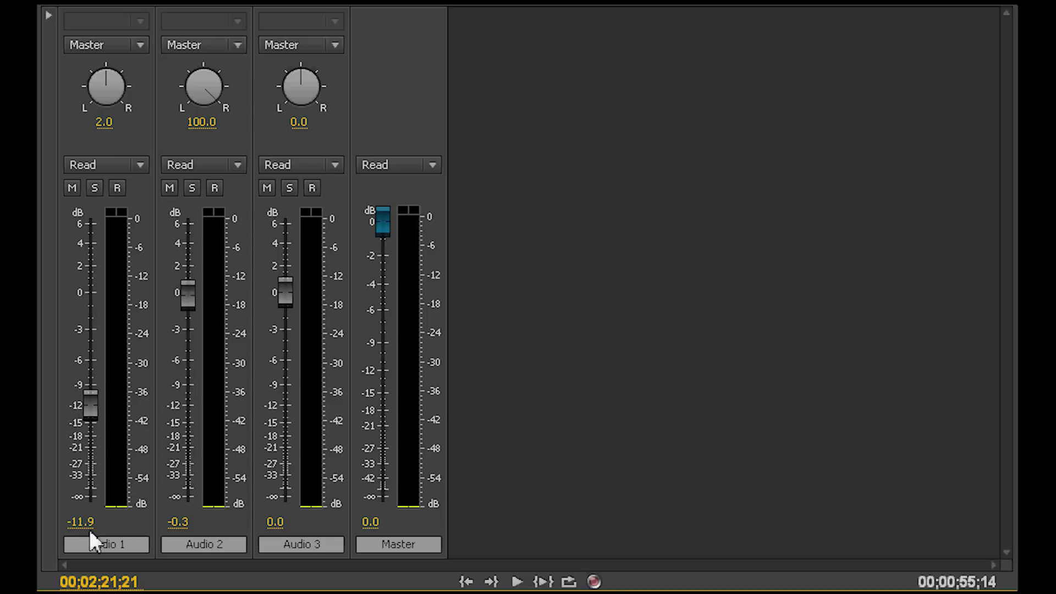
- Enter 0 in the Audio 1 and Audio 2 mixer level readouts so both read 0.0 dB
drag(91, 414, 89, 306)
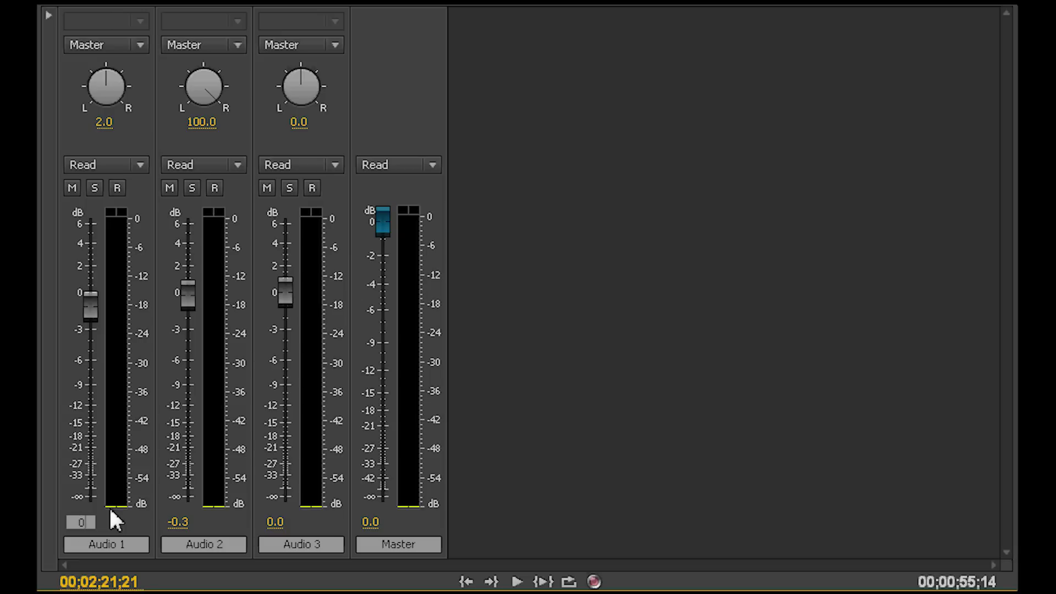
key(Return)
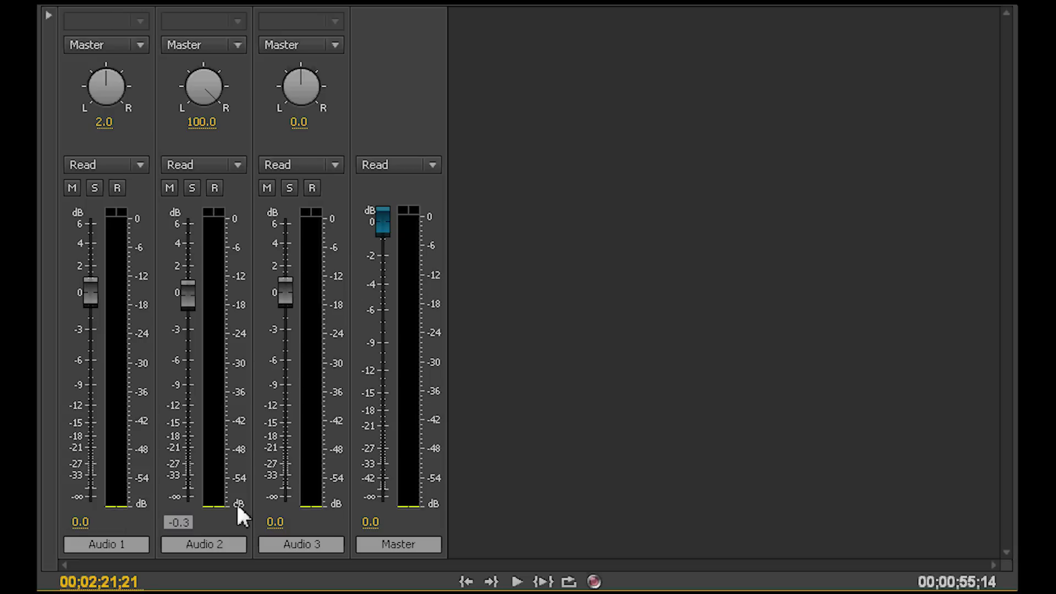
text(-00)
key(BackSpace)
key(BackSpace)
key(BackSpace)
text(0)
key(Return)
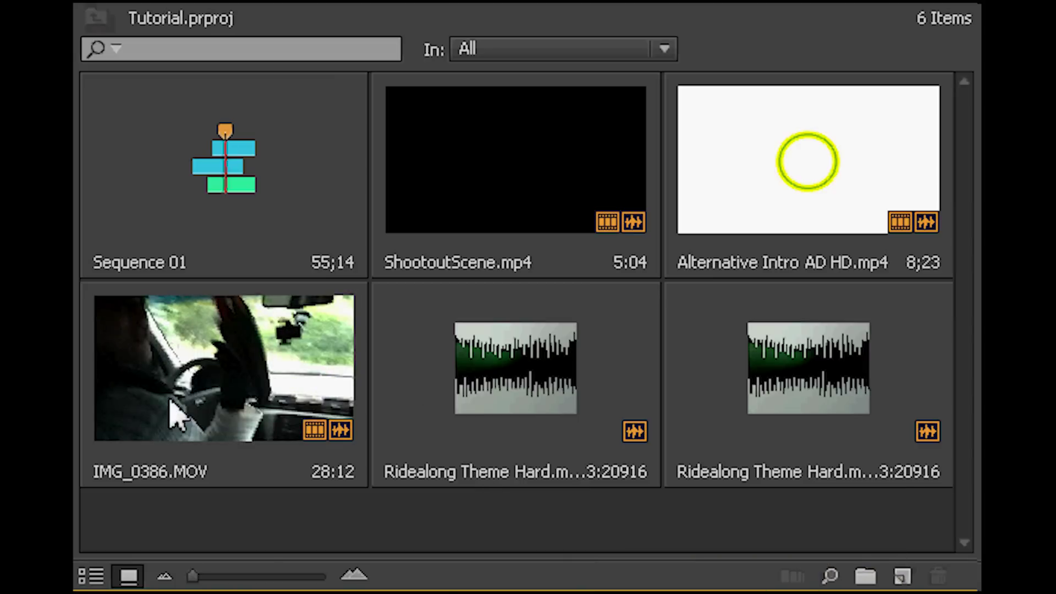
- Select IMG_0386.MOV, scrub its thumbnail preview, and view its format info tooltip
click(204, 394)
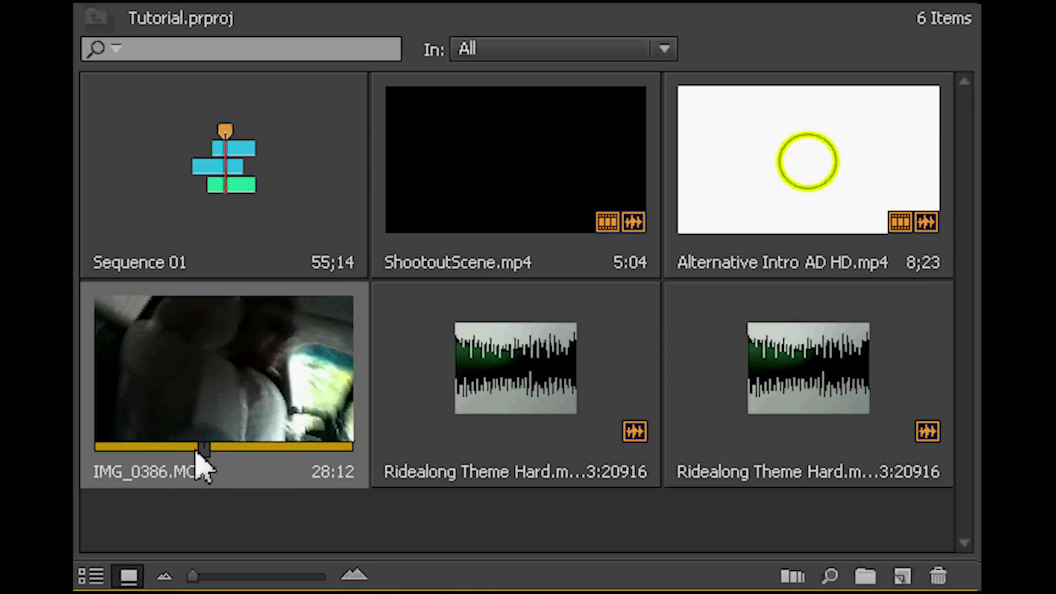
drag(203, 451, 207, 428)
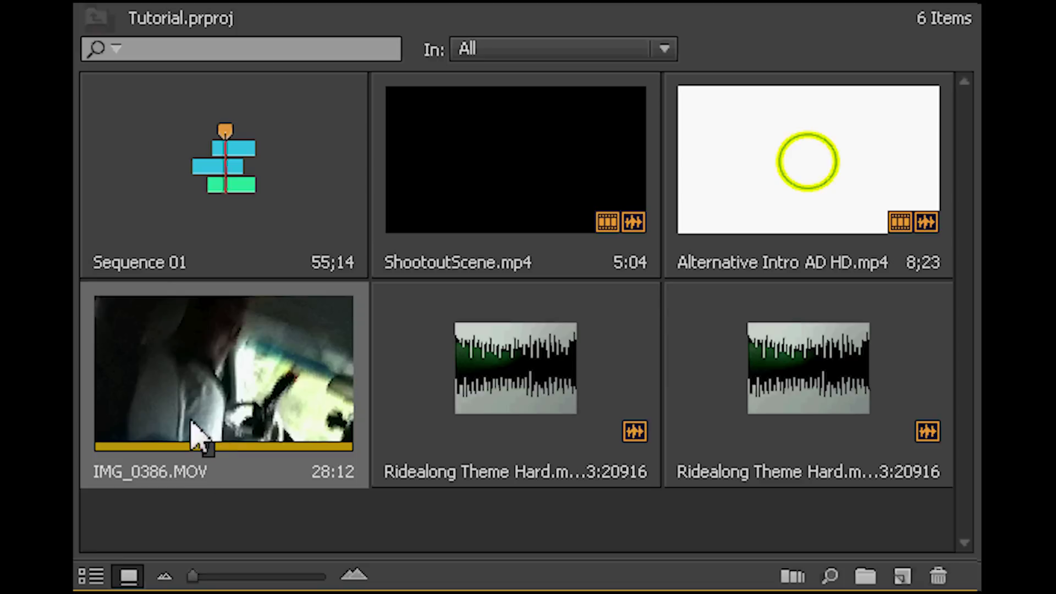
mouse_move(203, 470)
mouse_down()
mouse_move(209, 464)
mouse_move(158, 455)
mouse_move(130, 464)
mouse_move(149, 468)
mouse_move(101, 465)
mouse_move(214, 479)
mouse_move(190, 479)
mouse_up()
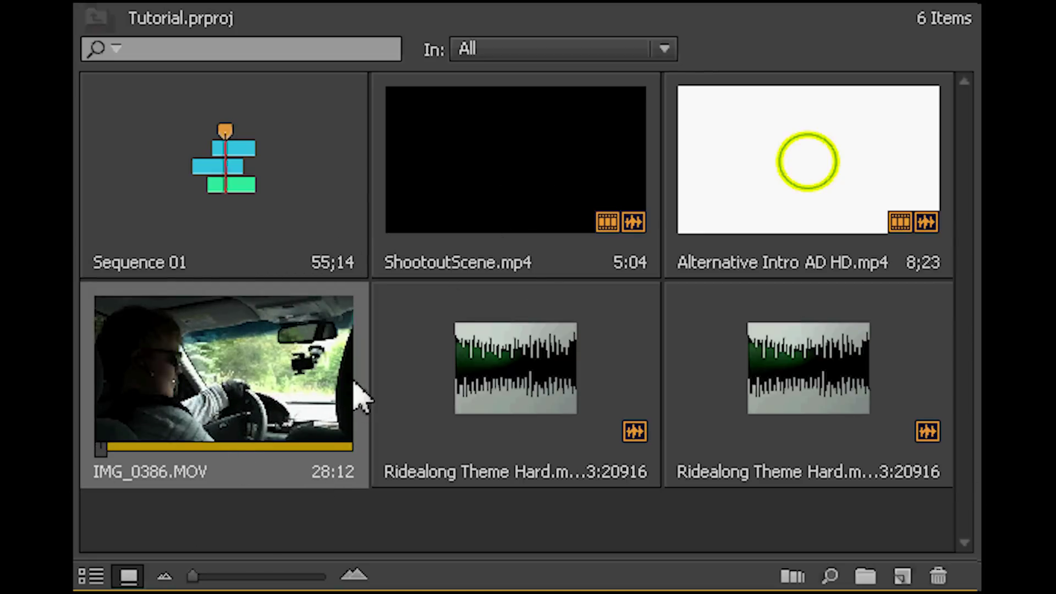
mouse_move(258, 472)
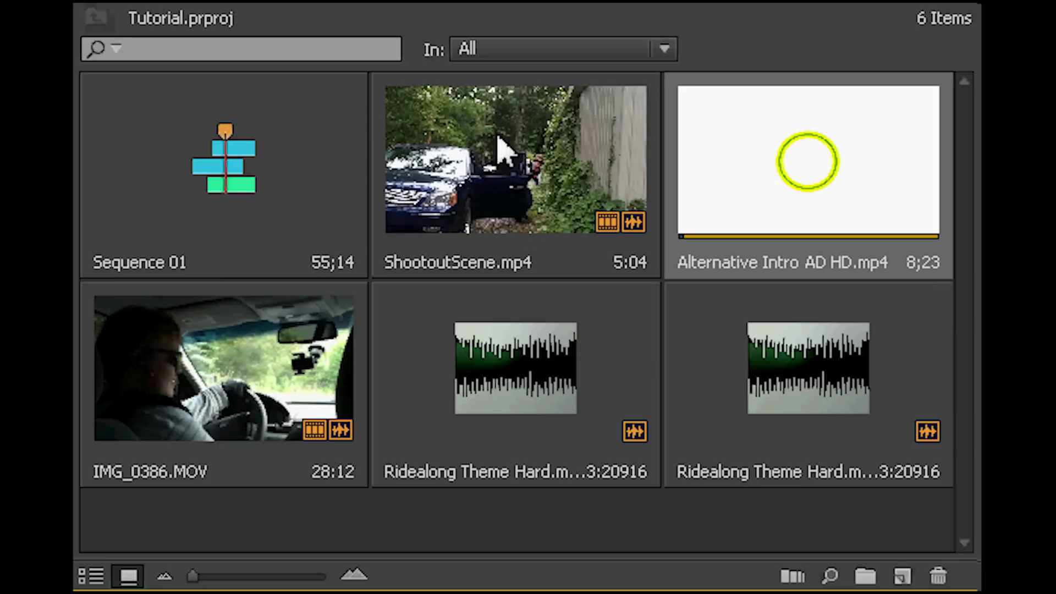
- Select ShootoutScene.mp4 in the Project panel after skimming the clip thumbnails
click(426, 213)
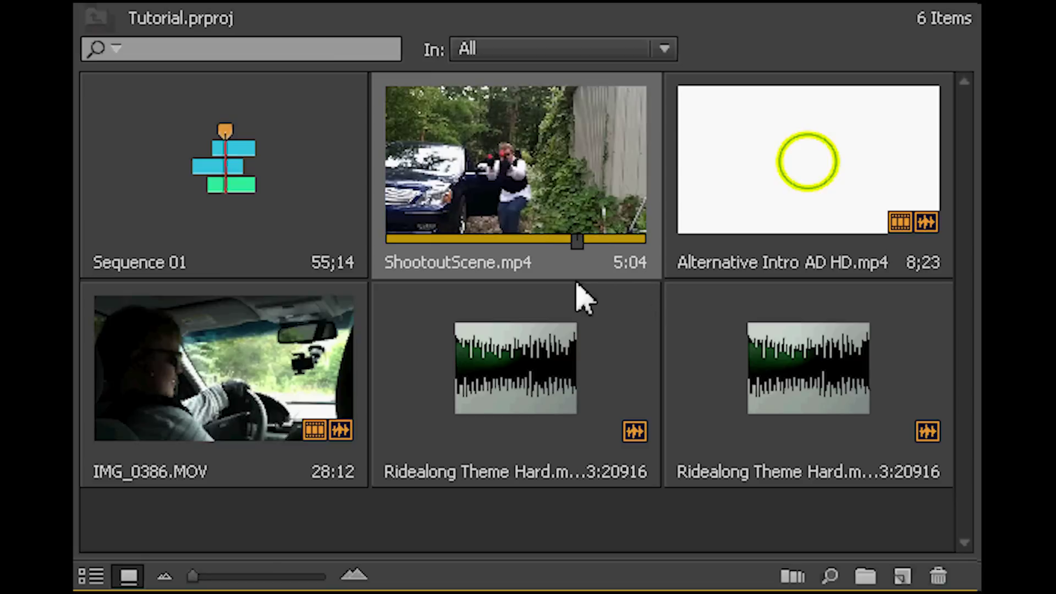
- Skim the ShootoutScene.mp4 thumbnail, then reselect the IMG_0386.MOV clip
mouse_move(526, 287)
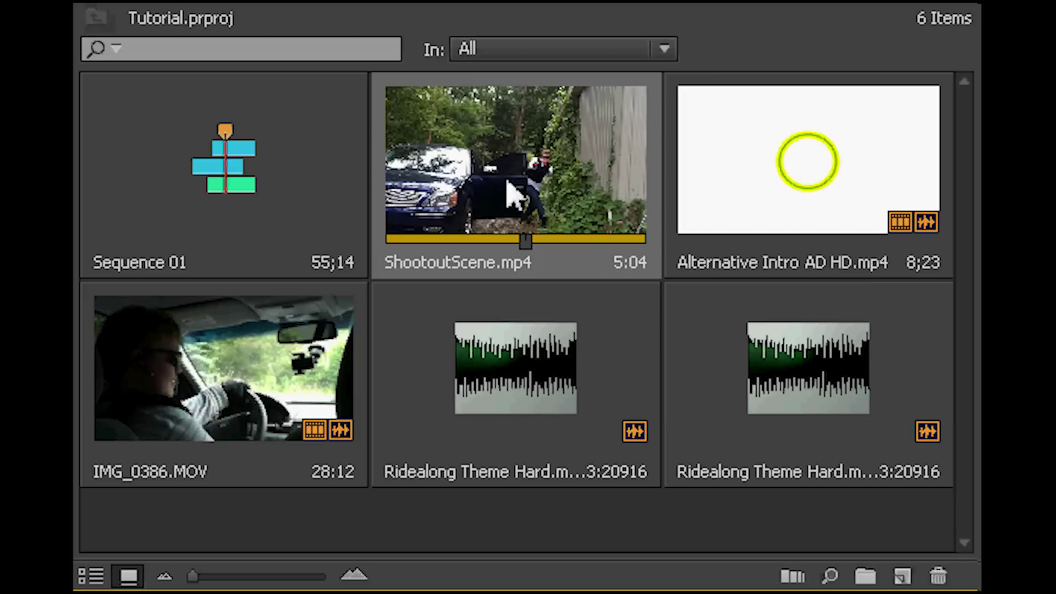
click(259, 406)
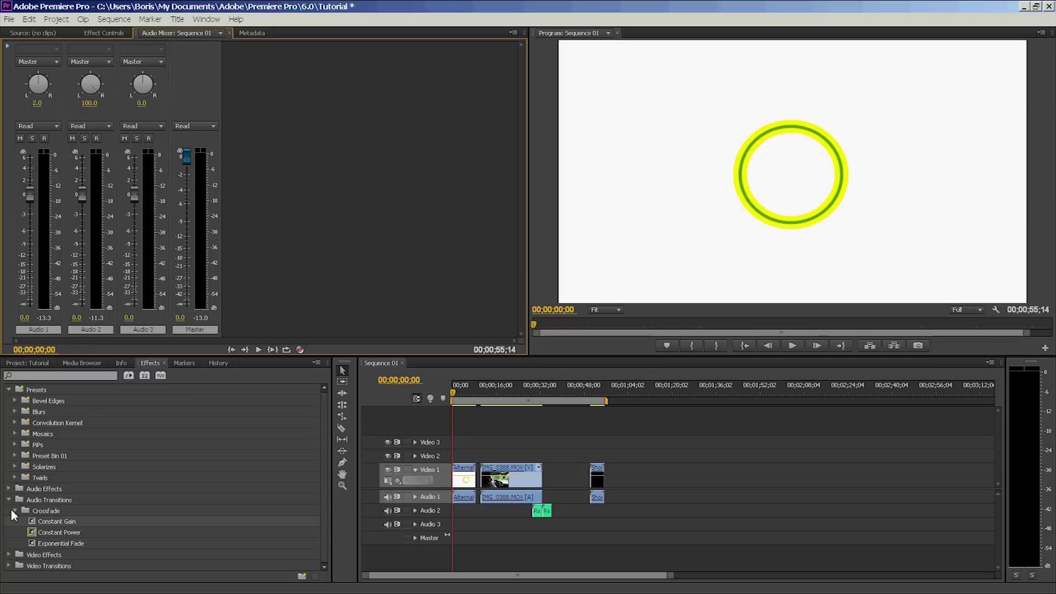
- Collapse Audio Transitions and expand Video Transitions > 3D Motion to list Cube Spin through Tumble Away
click(9, 499)
click(9, 522)
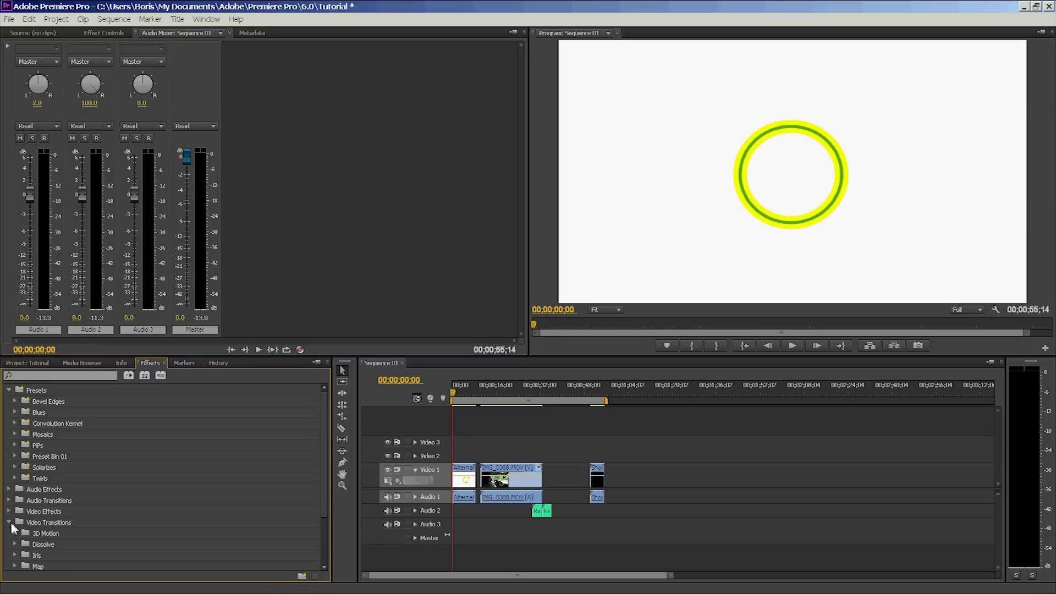
scroll(21, 494, down, 2)
click(15, 489)
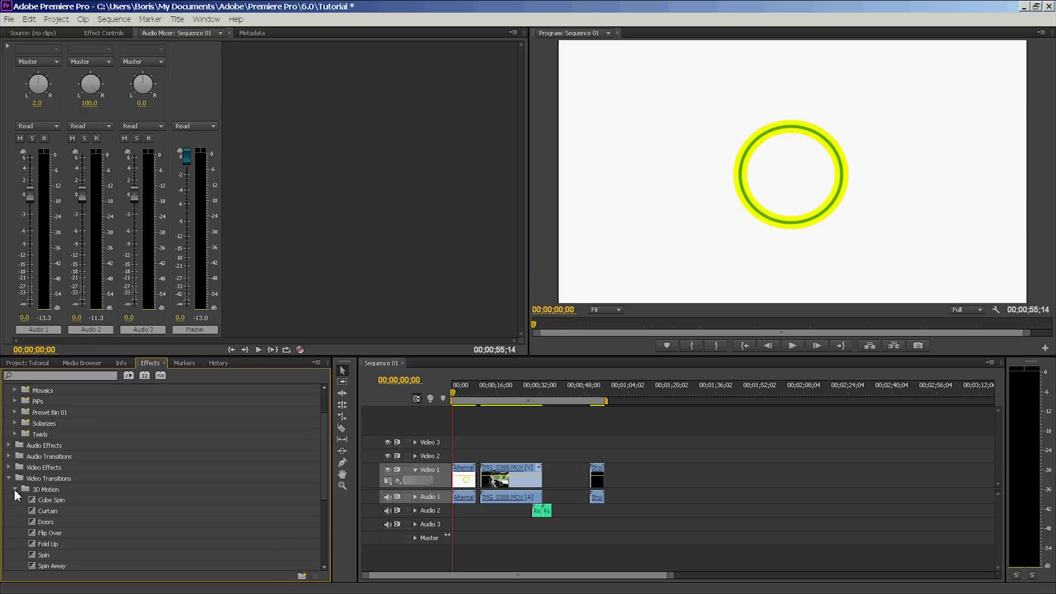
scroll(57, 514, down, 3)
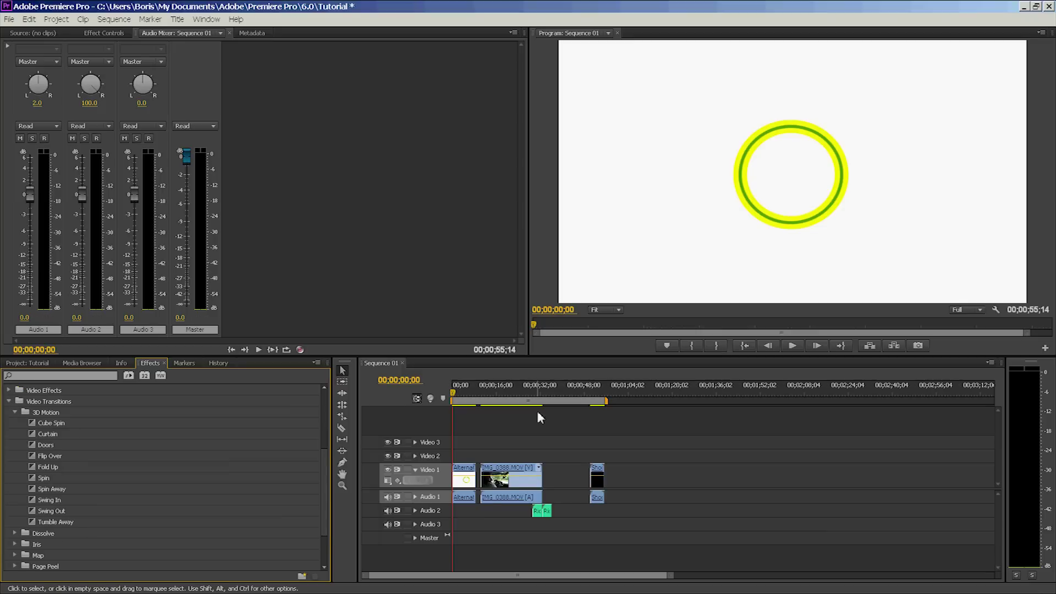
- Slide IMG_0388.MOV against the opening clip and apply Tumble Away at the edit, accepting the warning
drag(513, 476, 507, 476)
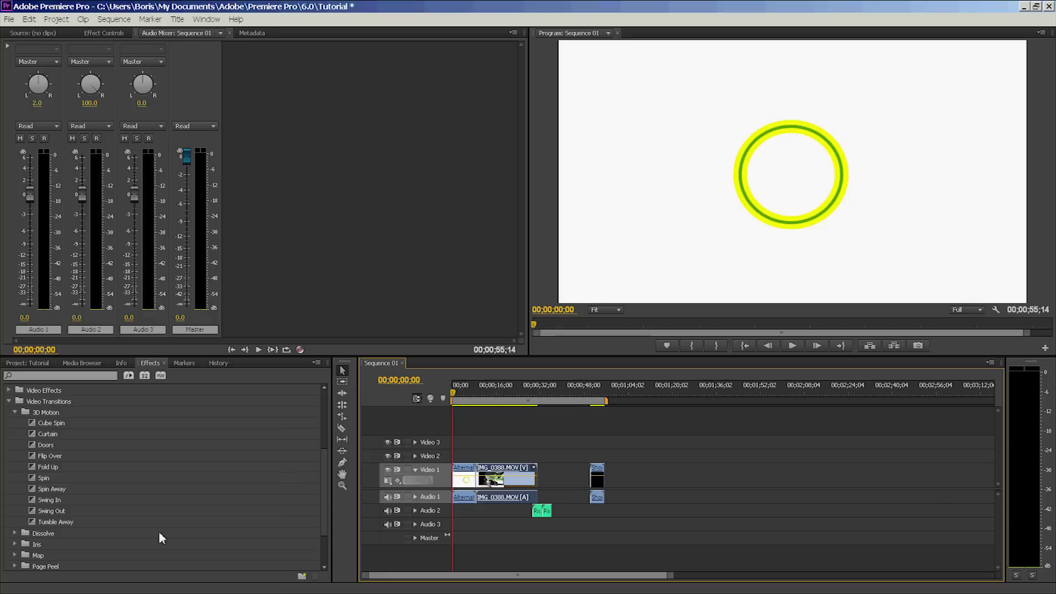
click(56, 524)
drag(56, 525, 478, 482)
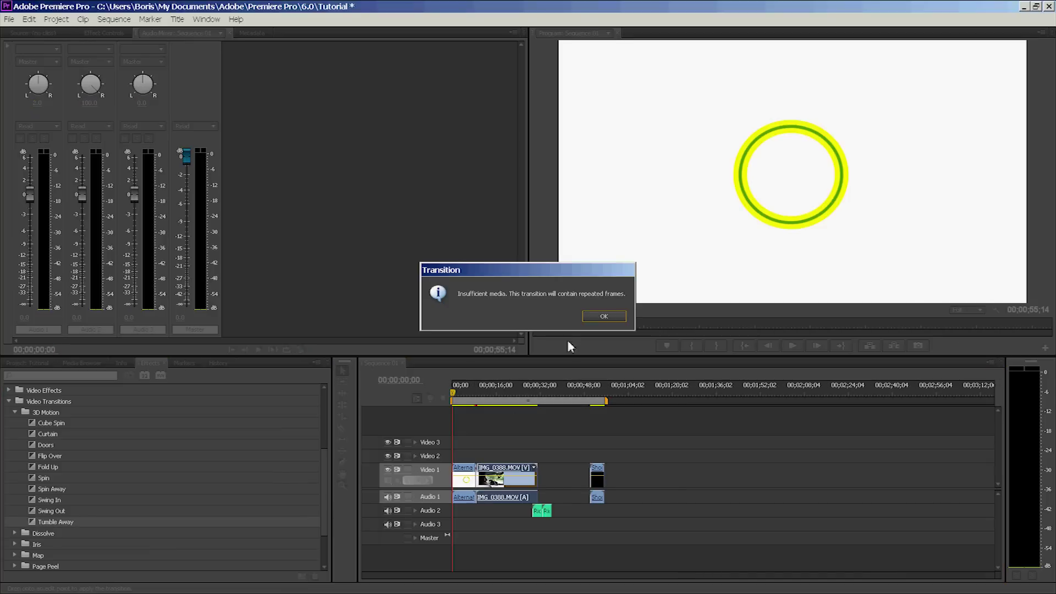
click(604, 316)
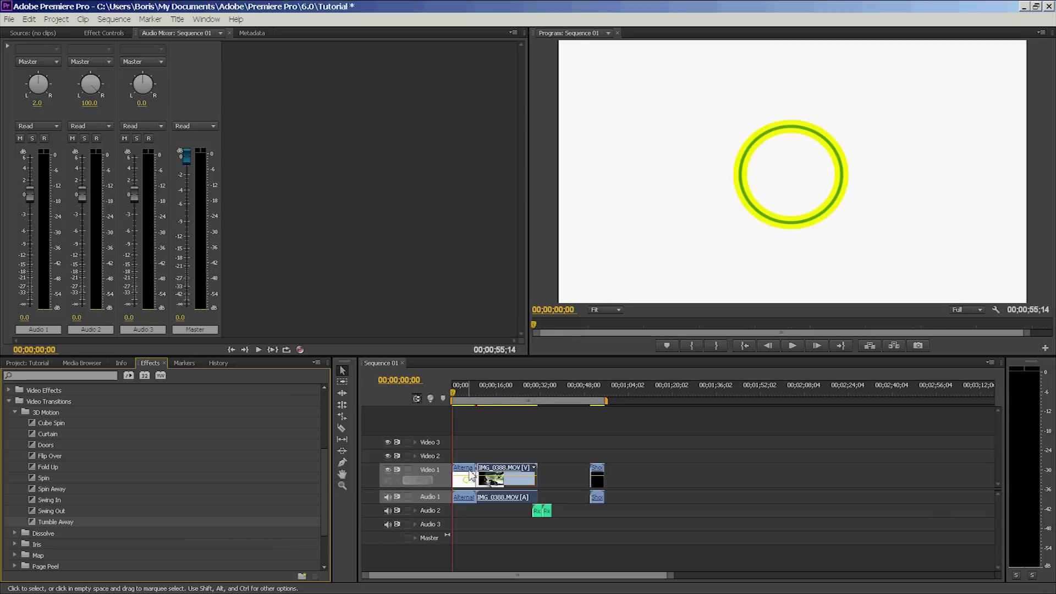
- Preview the Tumble Away transition from about 6 seconds into the sequence
click(472, 400)
key(space)
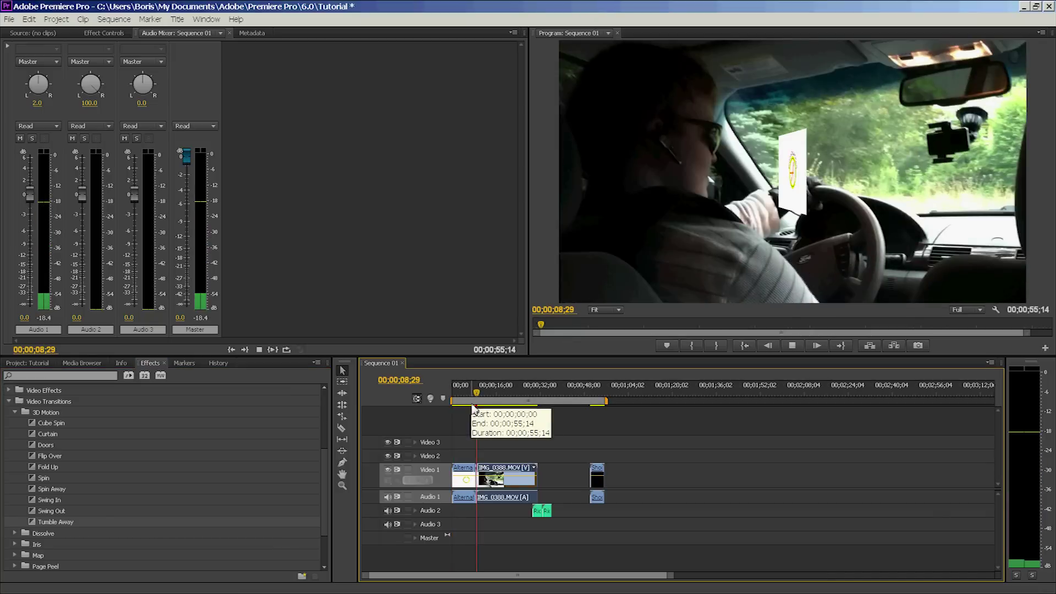
key(space)
key(space)
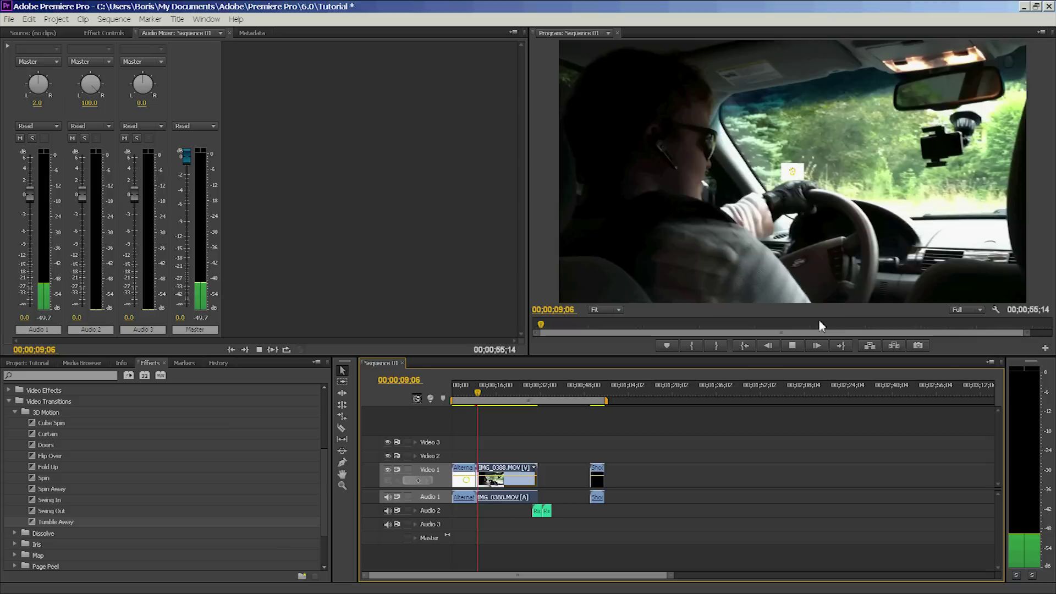
- Split the IMG_0388.MOV clip at 13;17 with the Razor tool
click(342, 431)
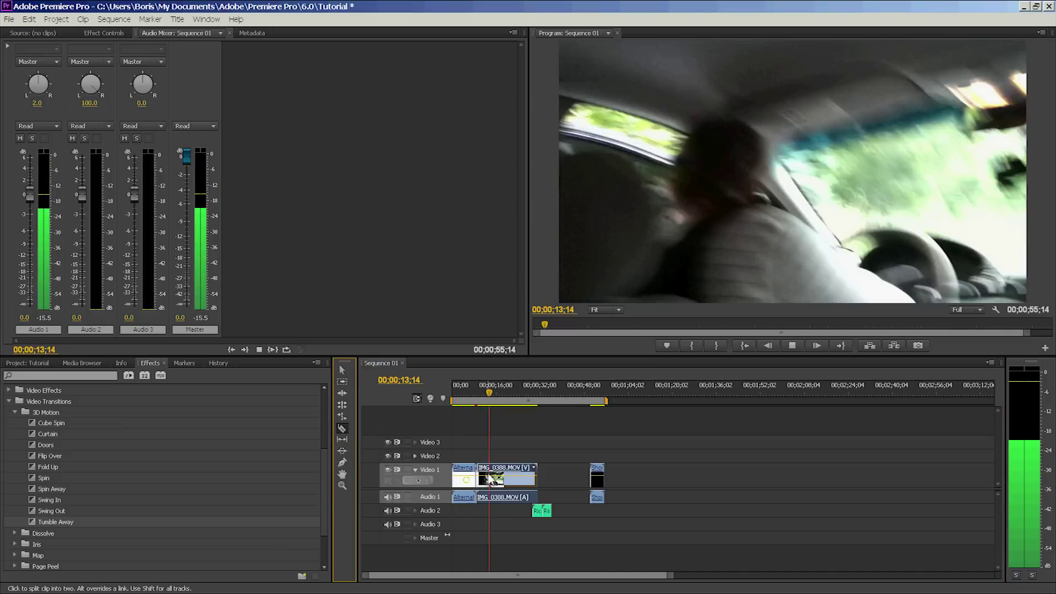
key(space)
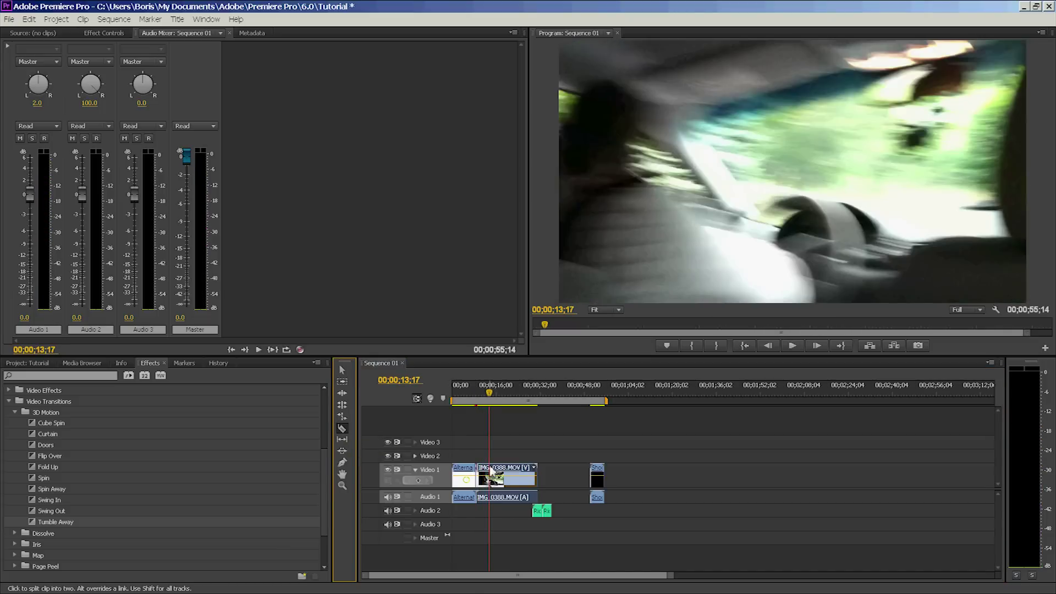
click(490, 472)
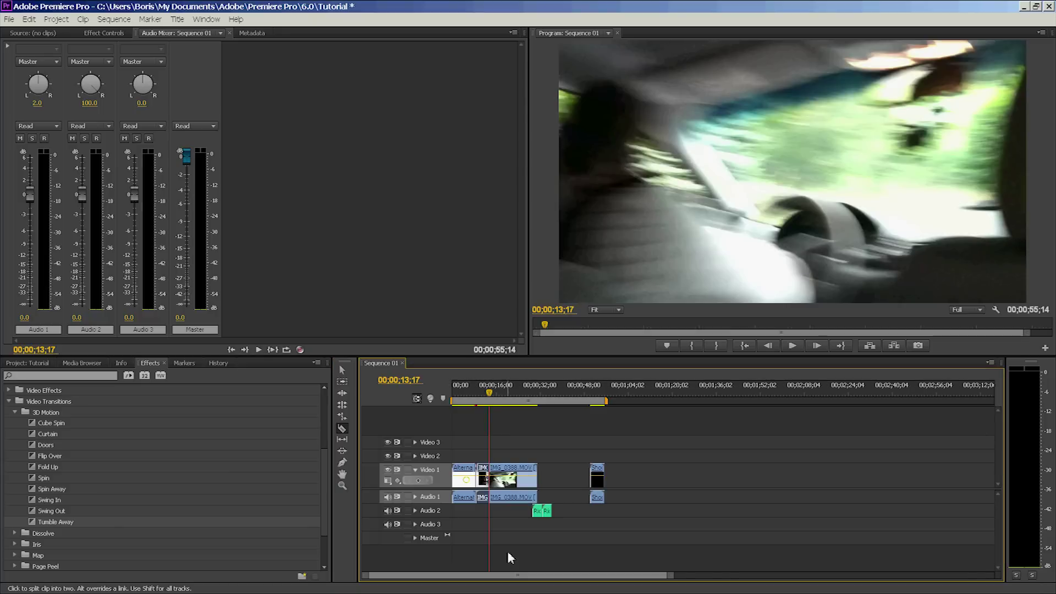
click(342, 370)
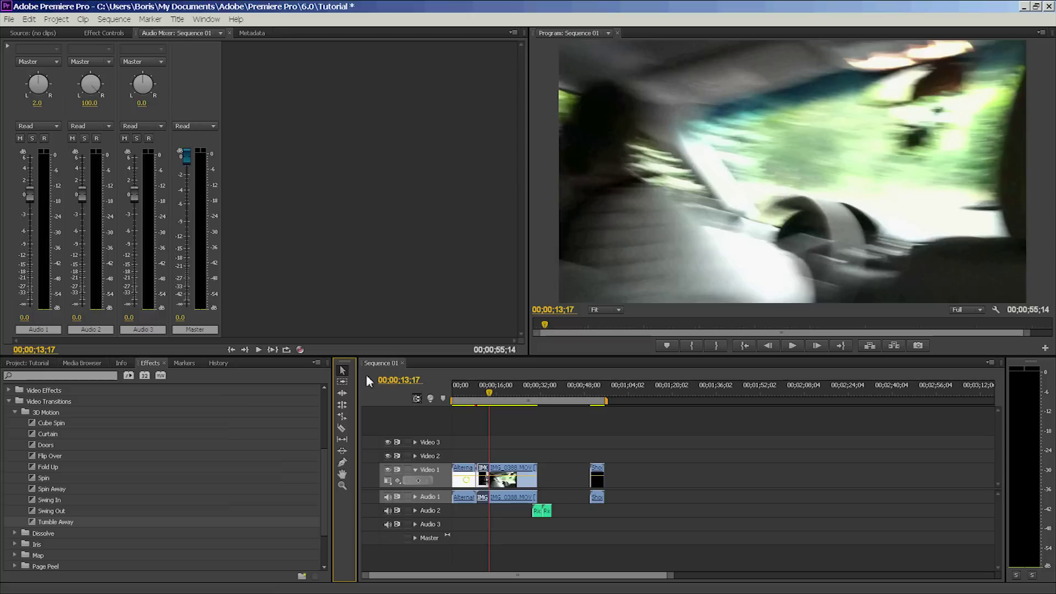
- Move the IMG_0388.MOV piece further right and play from about 50 seconds
drag(512, 472, 665, 472)
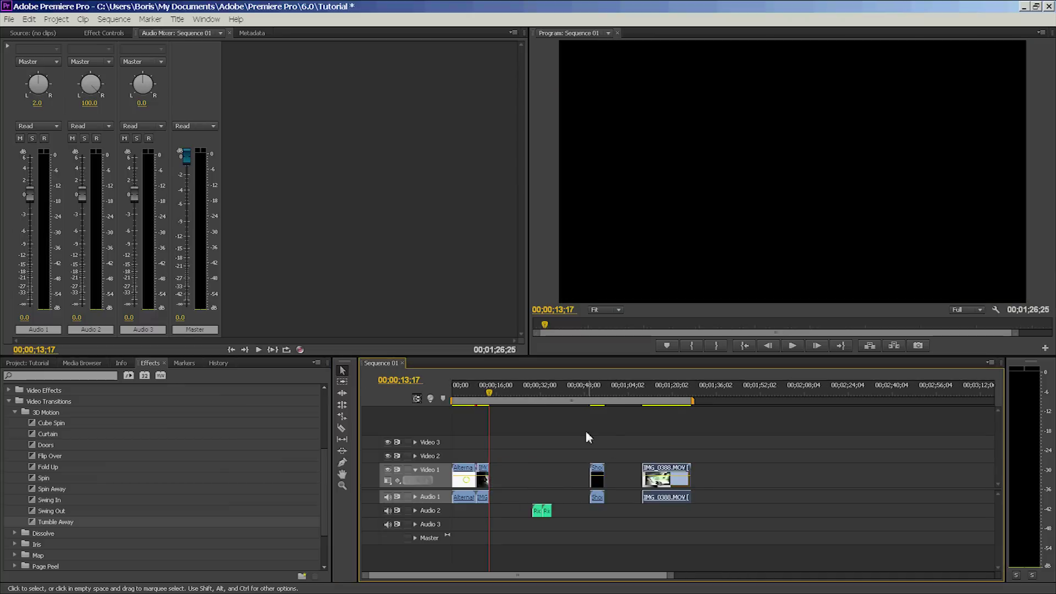
click(590, 400)
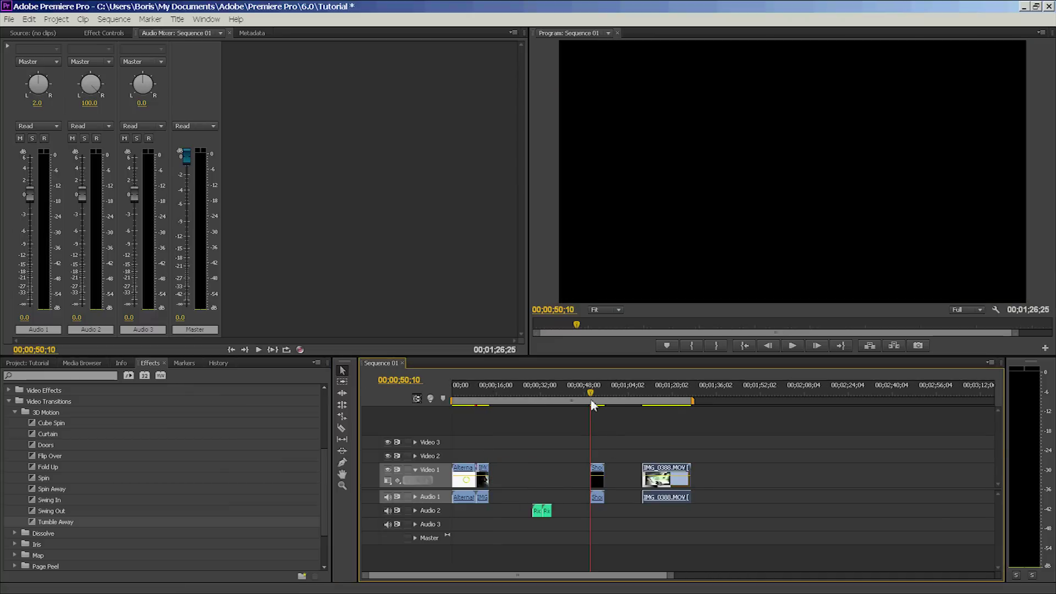
key(space)
key(space)
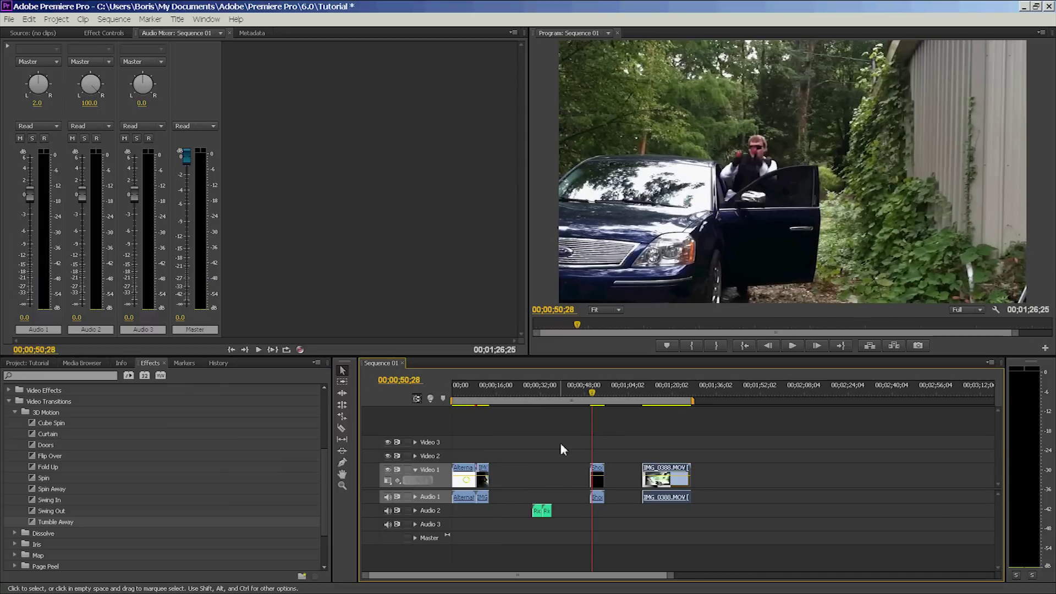
- Place the short dark clip right after the opening clips on Video 1 and play from the start
drag(597, 473, 498, 477)
click(538, 475)
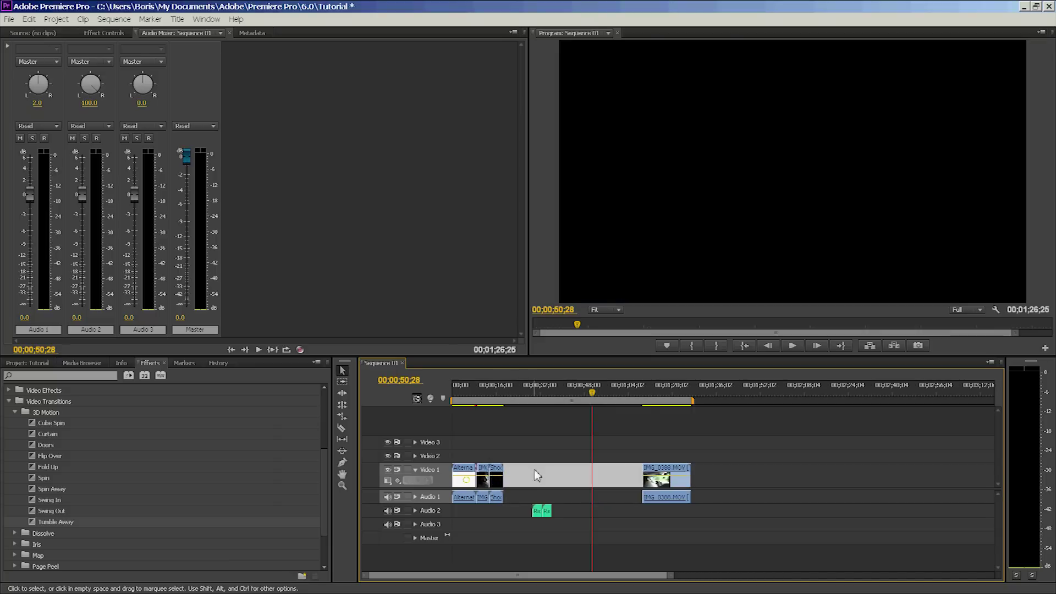
click(500, 452)
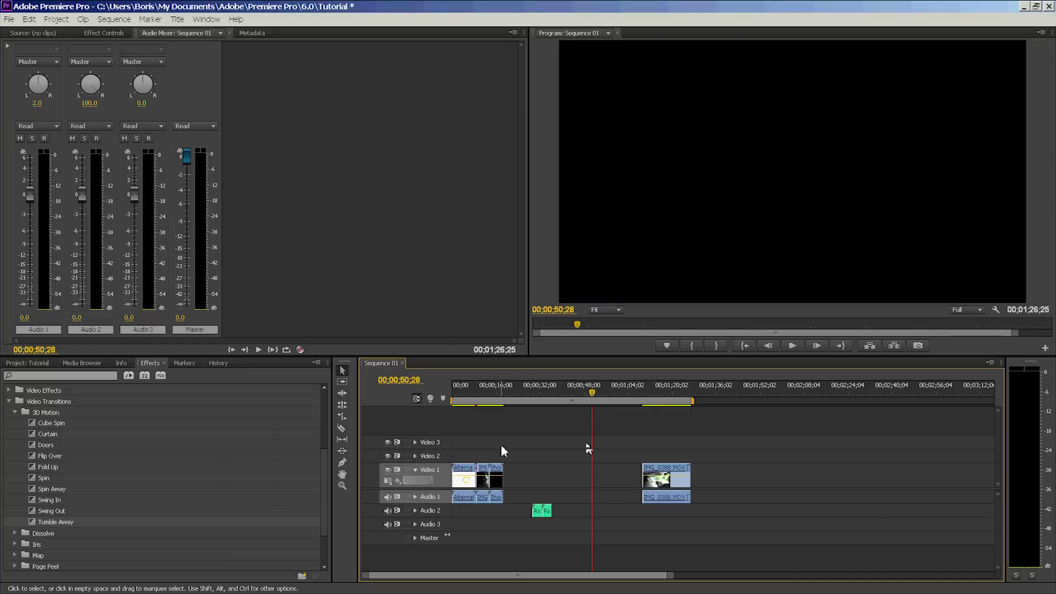
click(479, 397)
key(space)
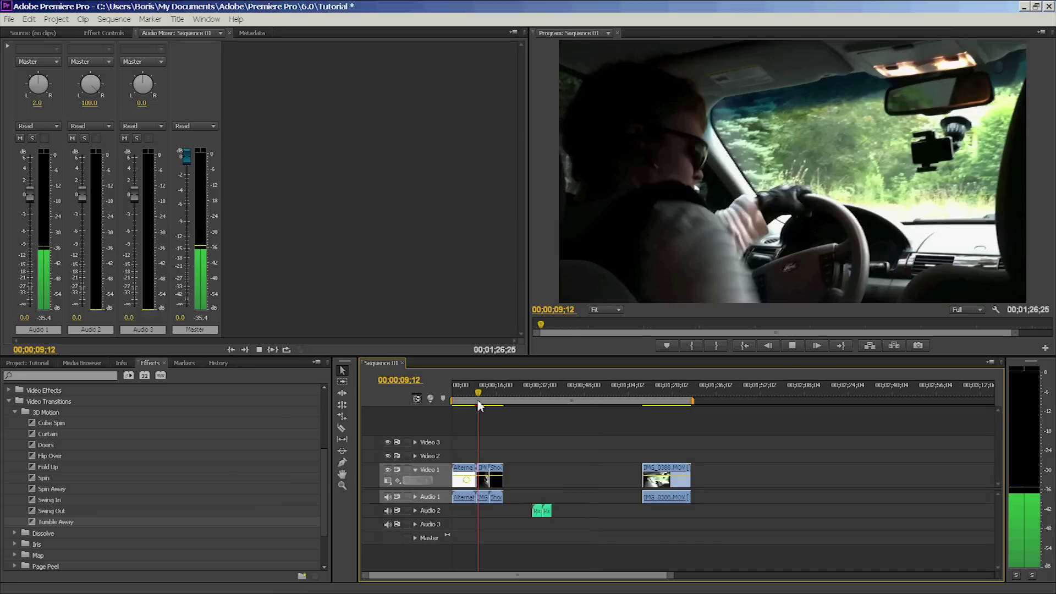
- Review the cut around 11 seconds and expand the Dissolve transitions folder
drag(480, 406, 487, 406)
key(space)
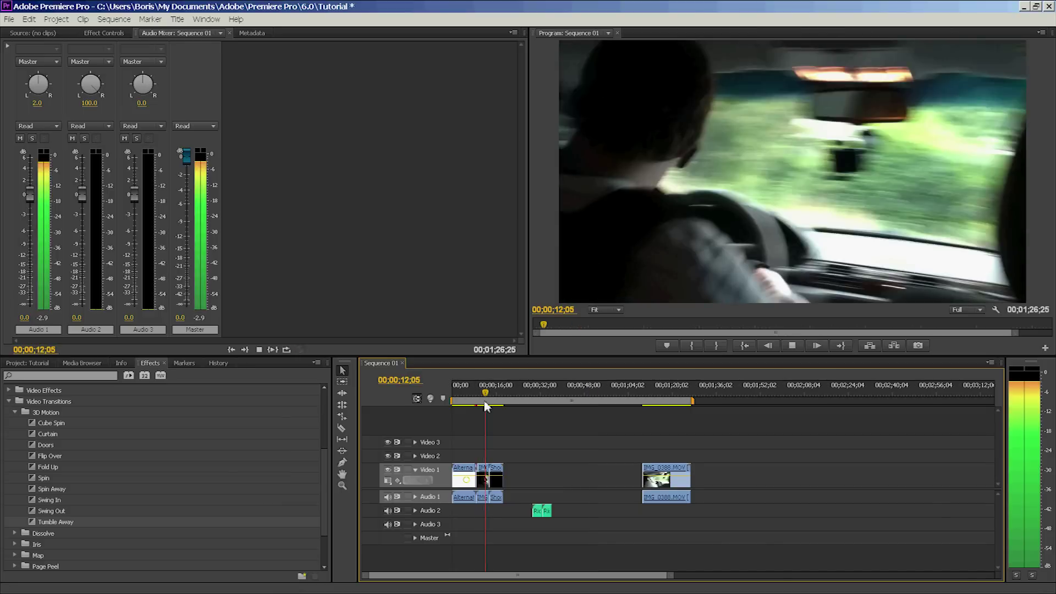
key(space)
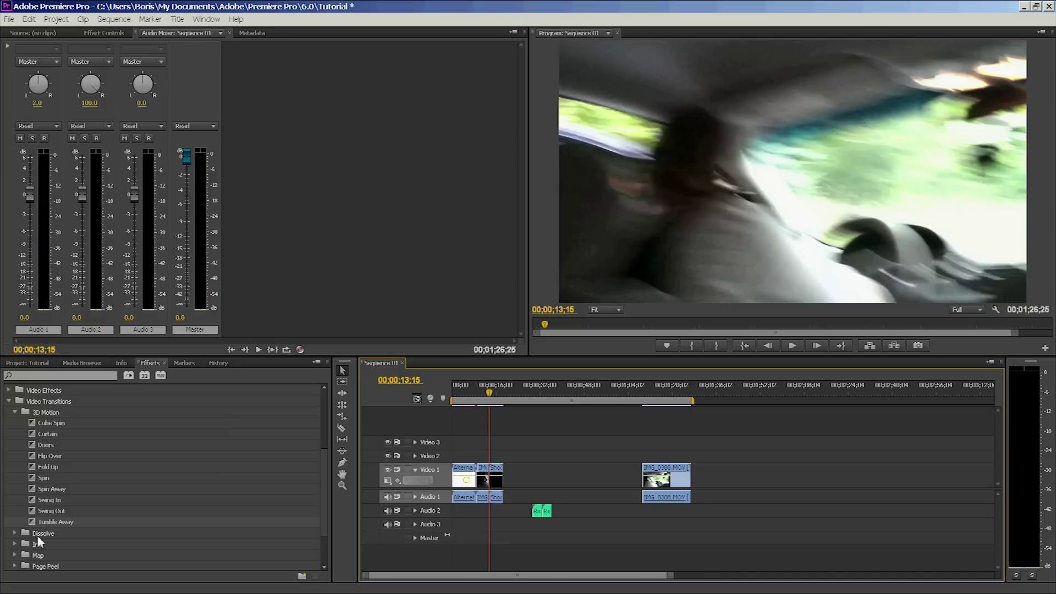
double_click(41, 534)
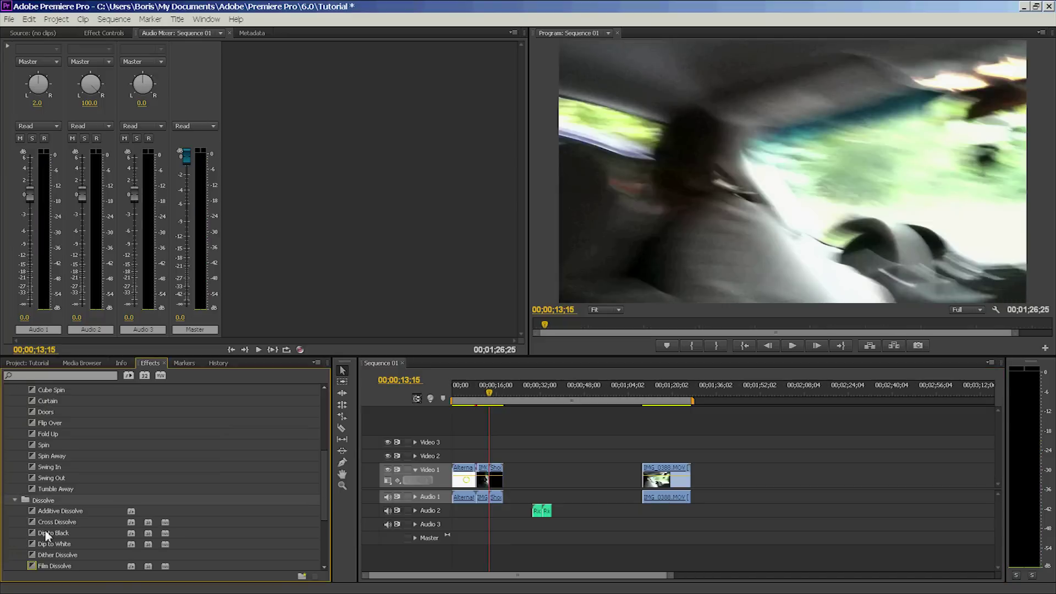
key(space)
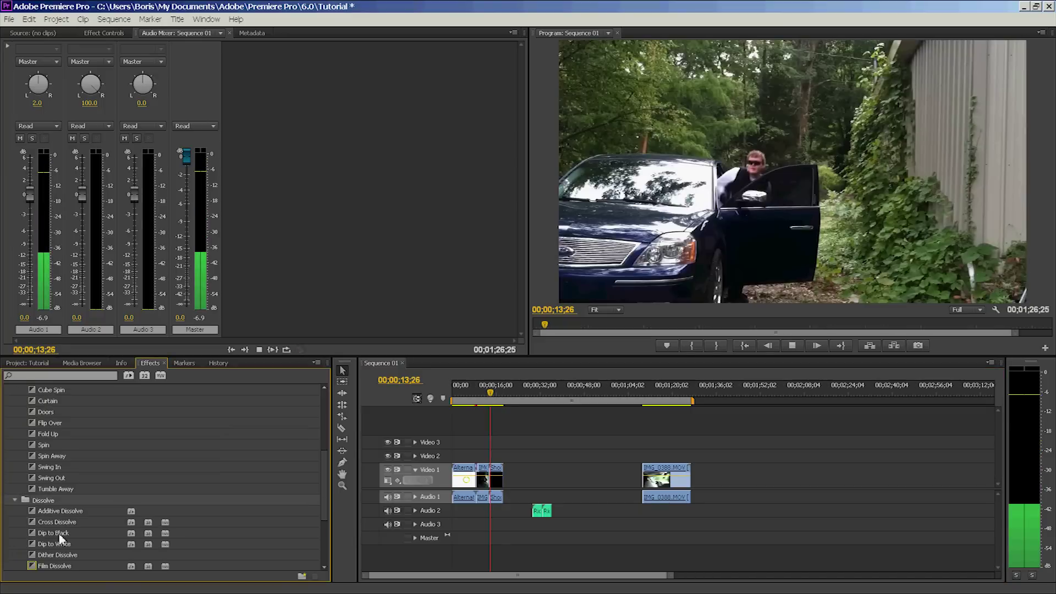
key(space)
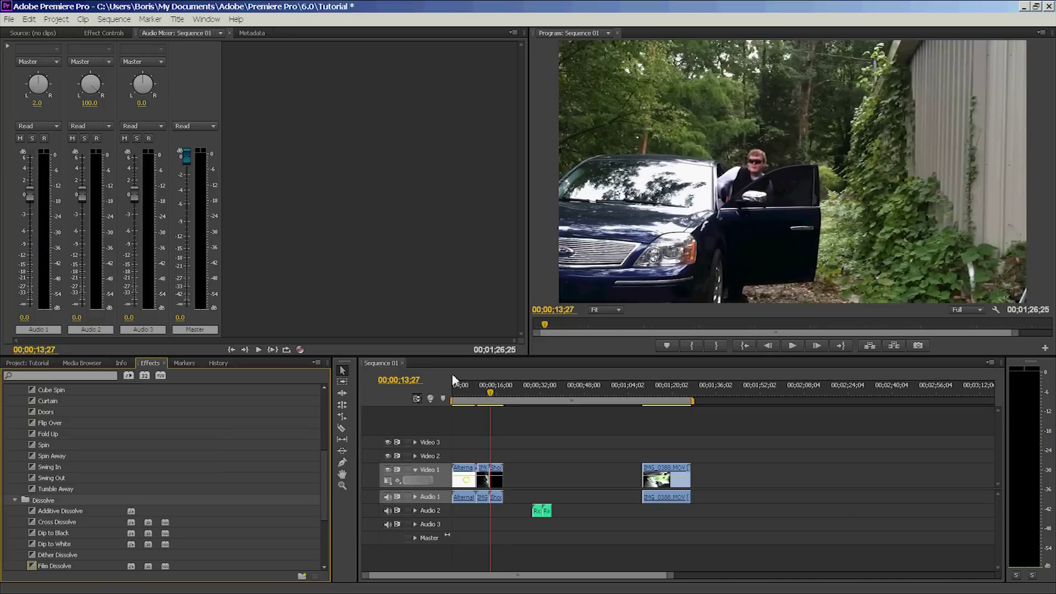
- Drag a dissolve onto the cut before ShootoutScene.mp4 and preview it
click(492, 394)
drag(492, 394, 488, 393)
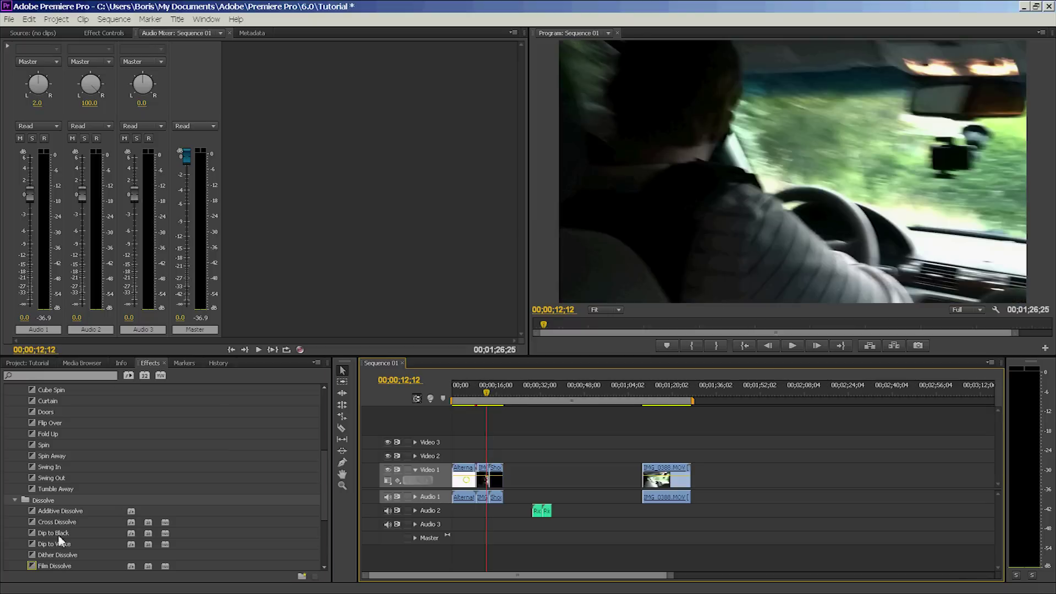
drag(59, 537, 484, 501)
key(space)
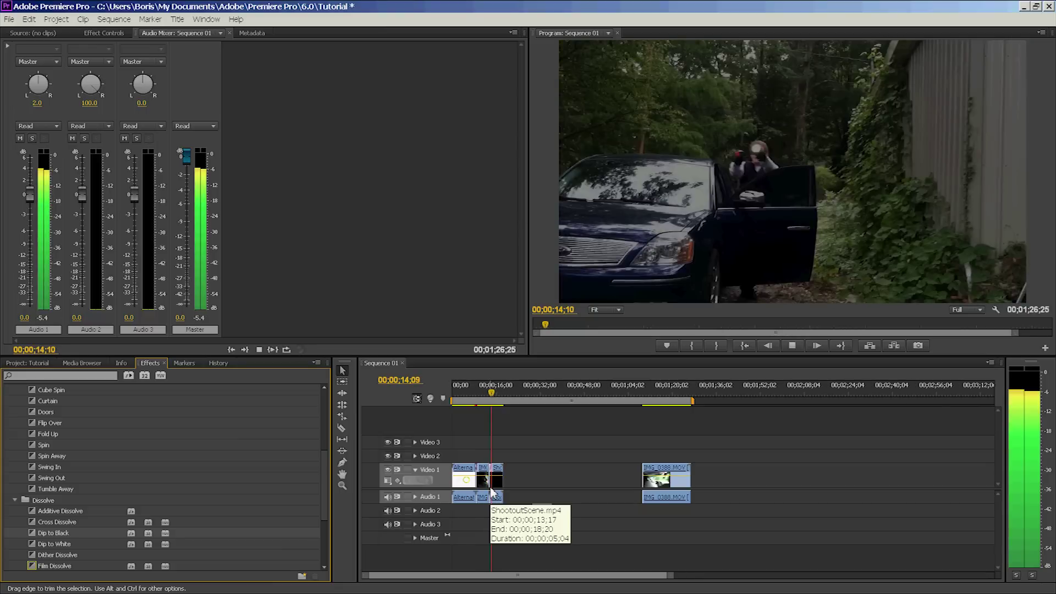
key(space)
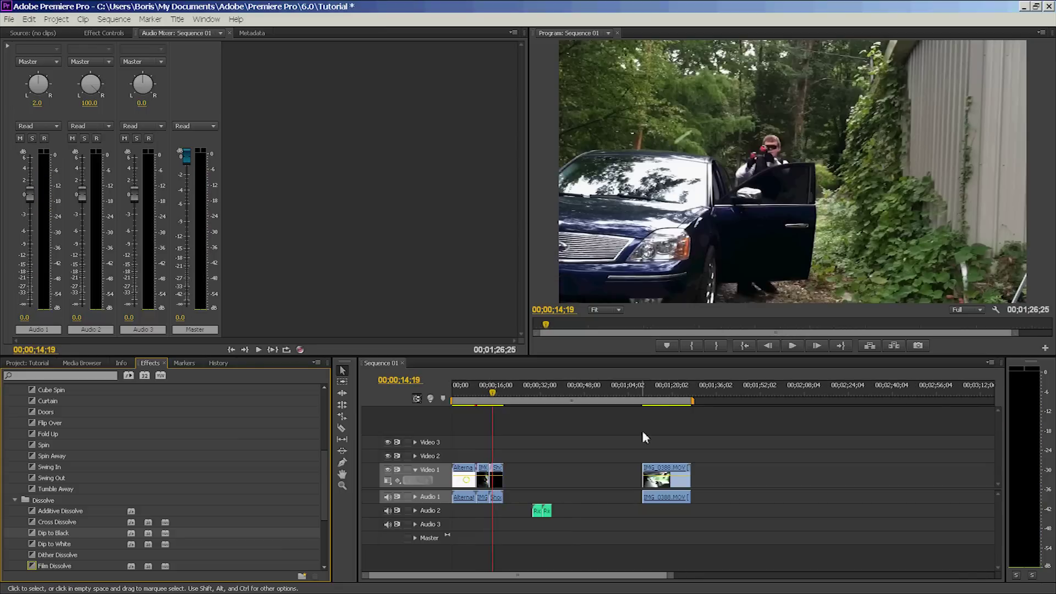
click(645, 404)
key(space)
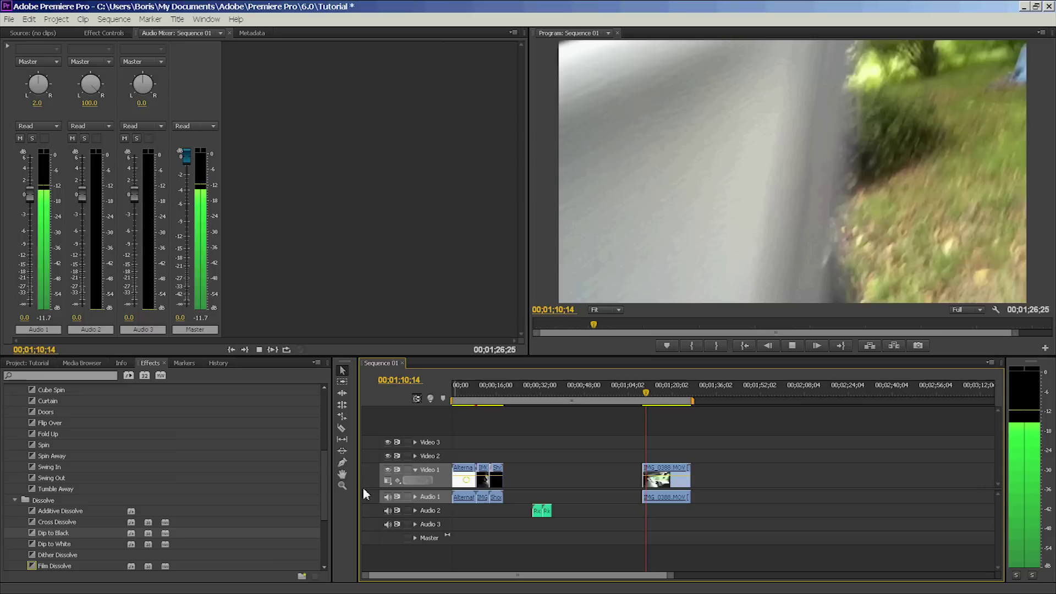
click(342, 428)
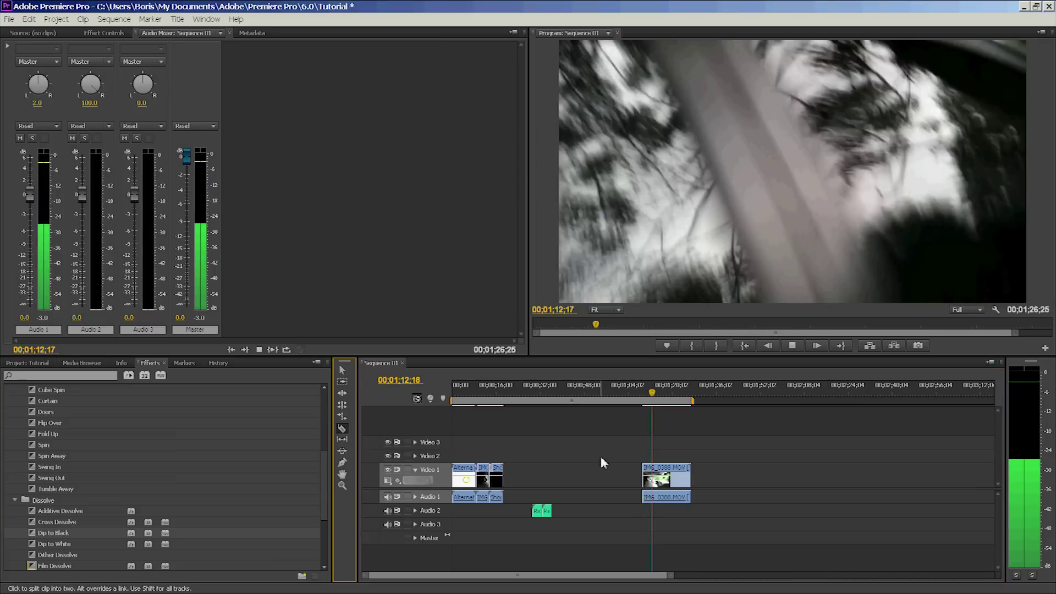
key(space)
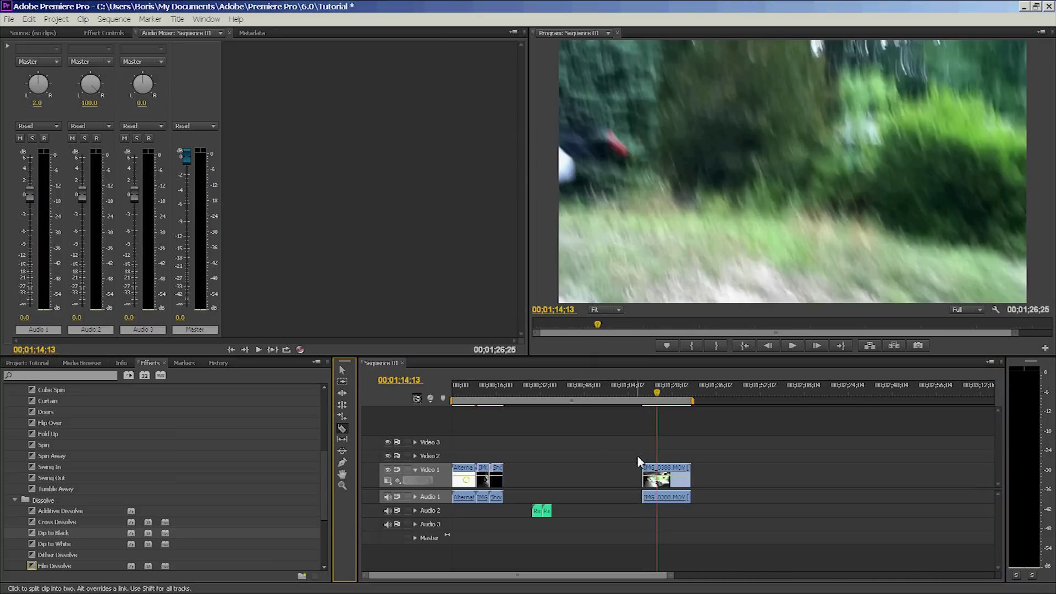
key(Right)
key(Right)
key(Right)
key(Right)
key(Right)
key(Right)
key(Right)
key(Right)
key(Right)
key(Right)
key(Right)
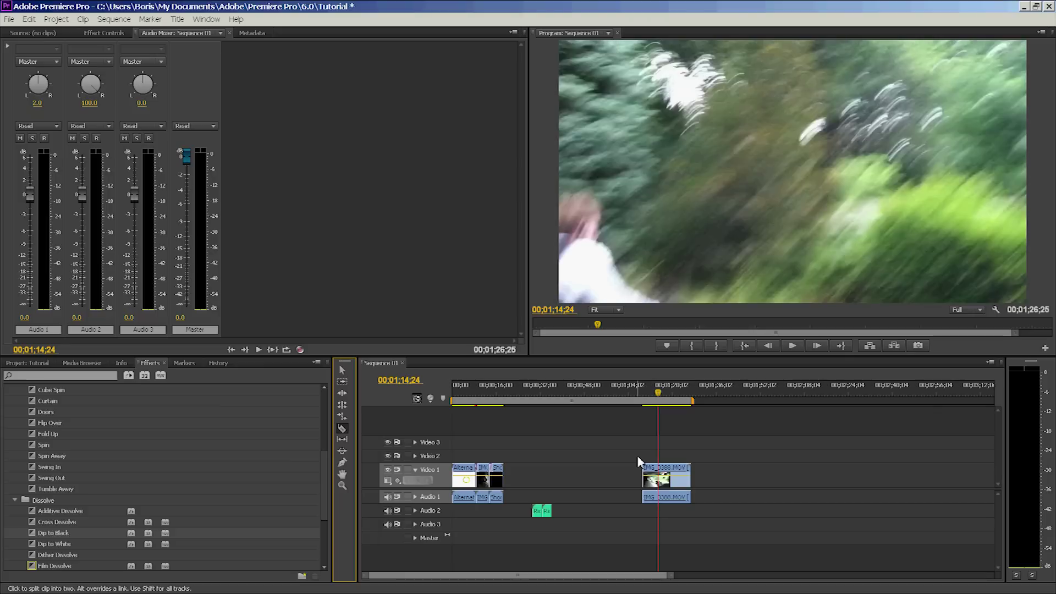
key(space)
key(space)
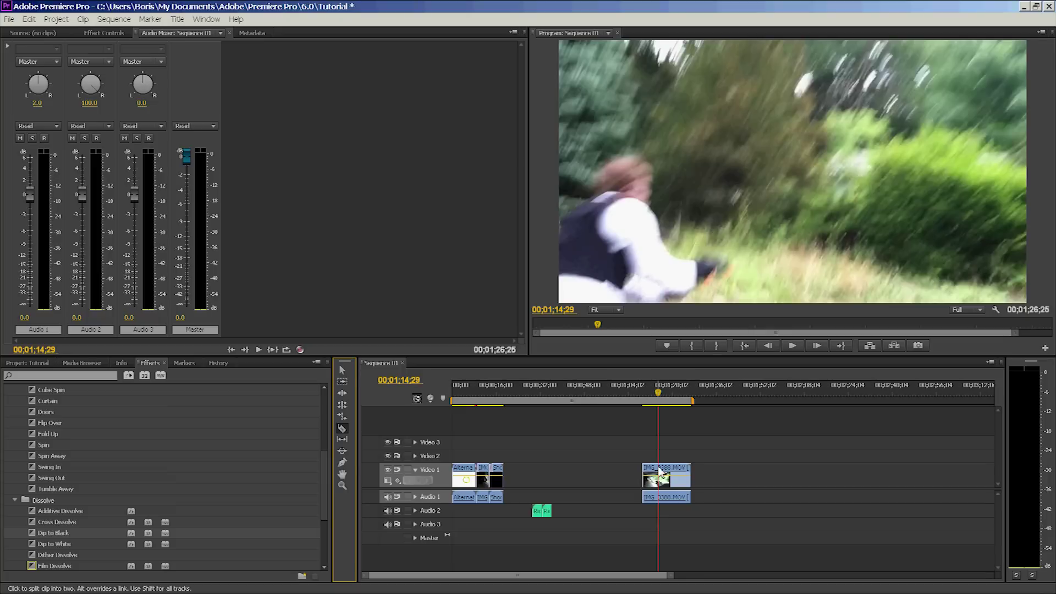
click(659, 468)
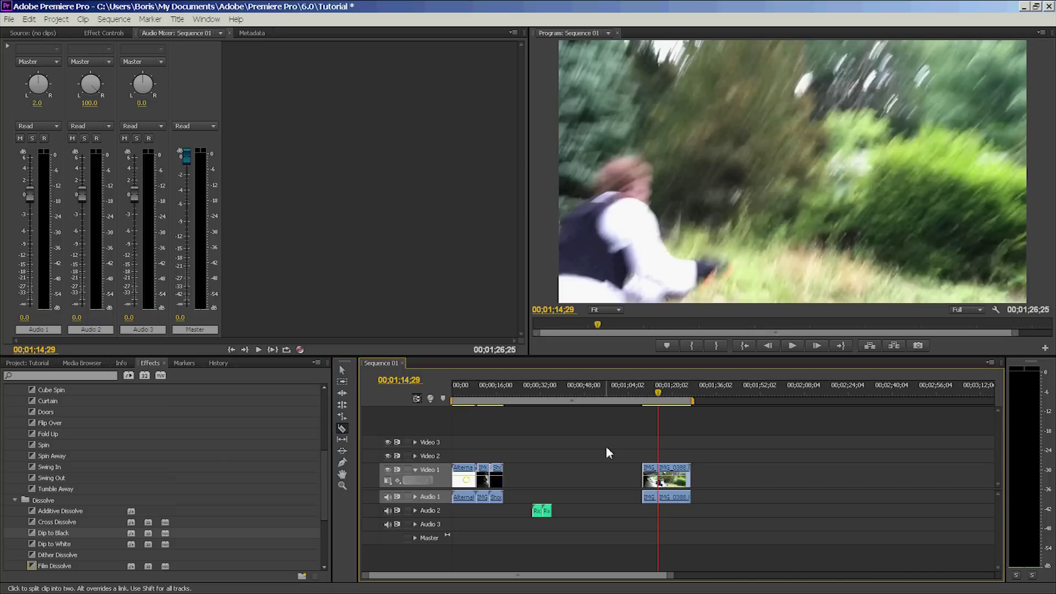
click(343, 371)
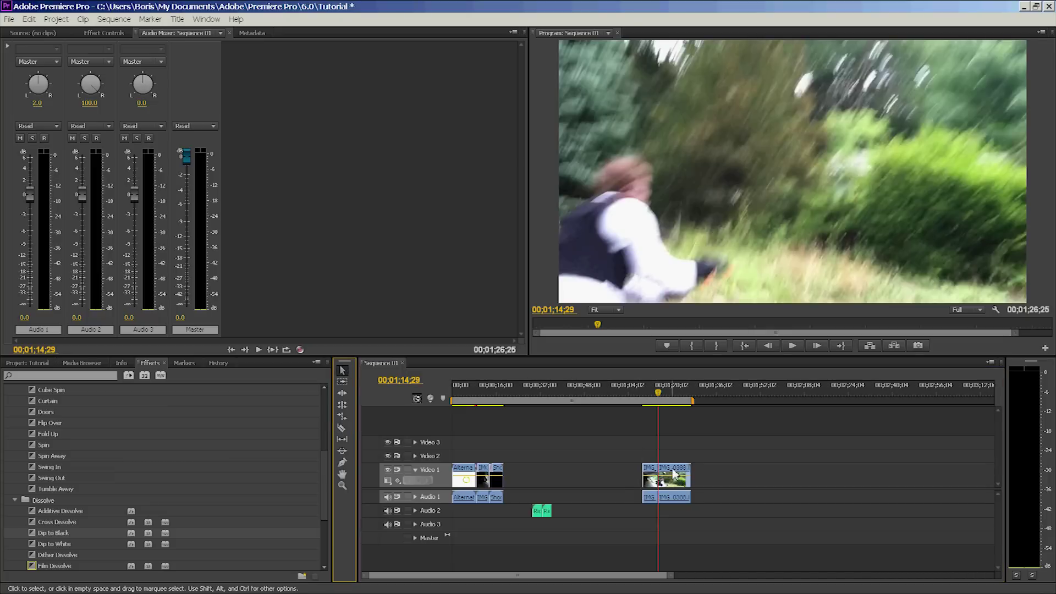
drag(675, 474, 522, 470)
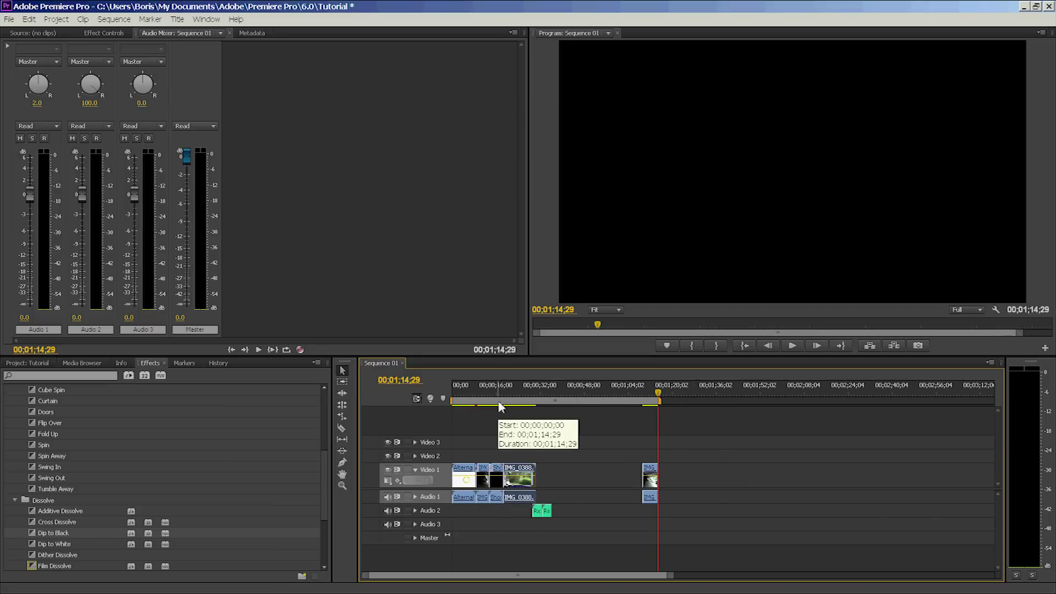
click(500, 405)
key(space)
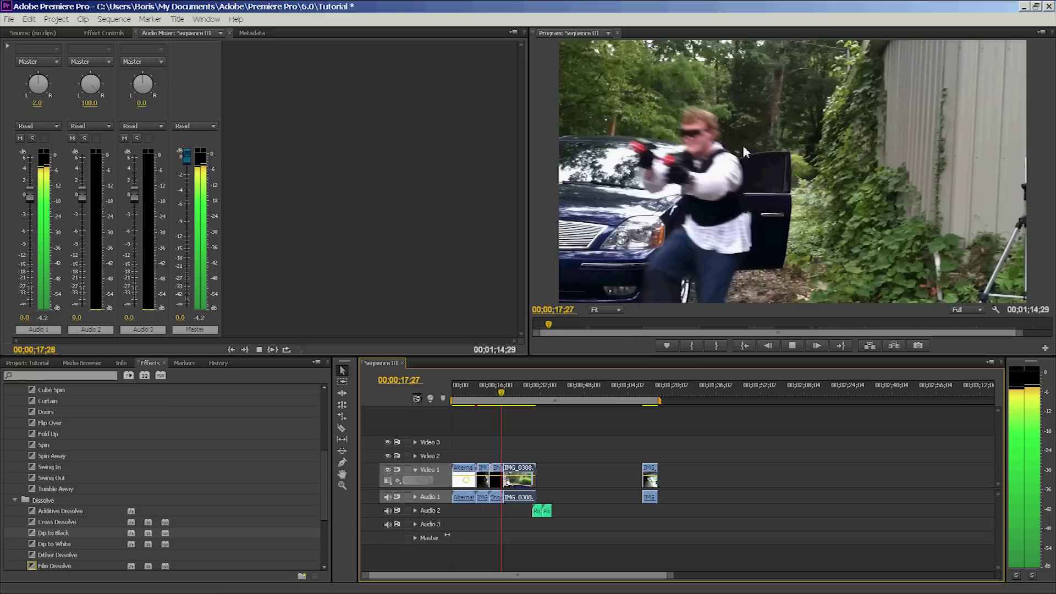
- Play the chase footage in short bursts from 00;00;18;10 and scrub toward the 00;00;25;05 cut point
key(space)
key(space)
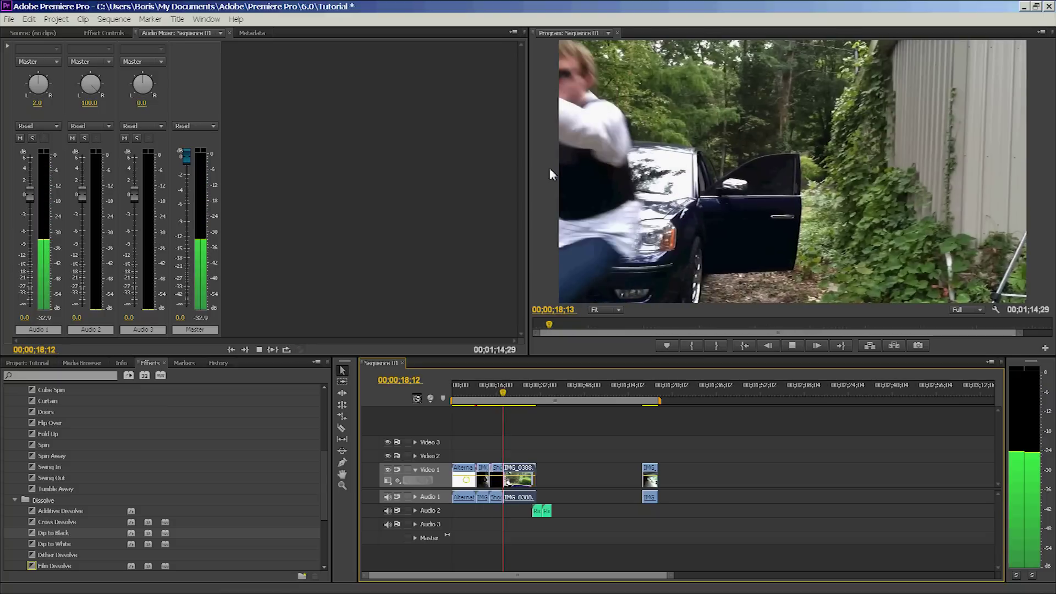
key(space)
key(space)
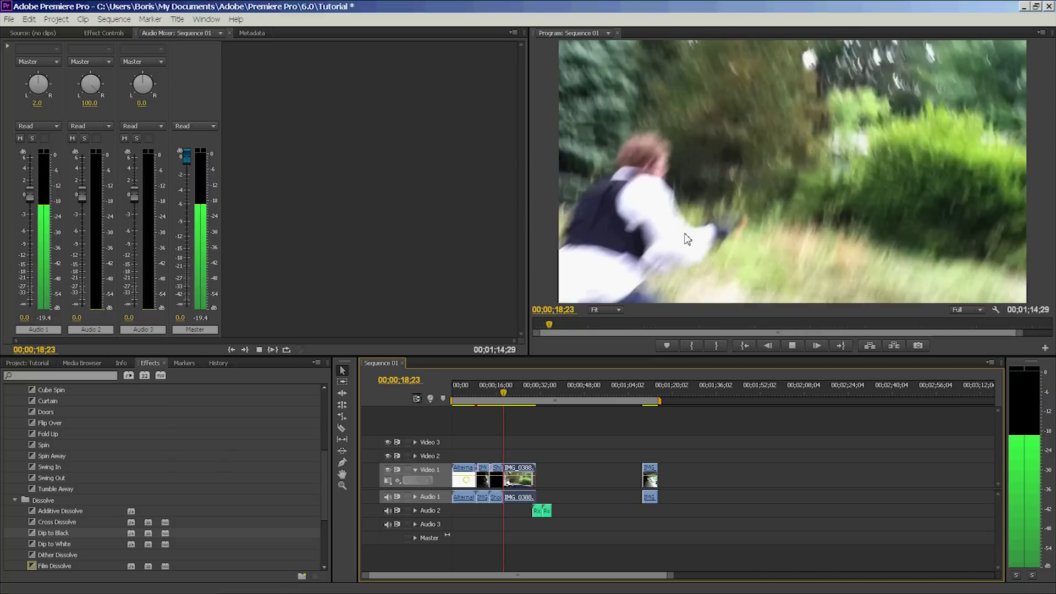
key(space)
key(space)
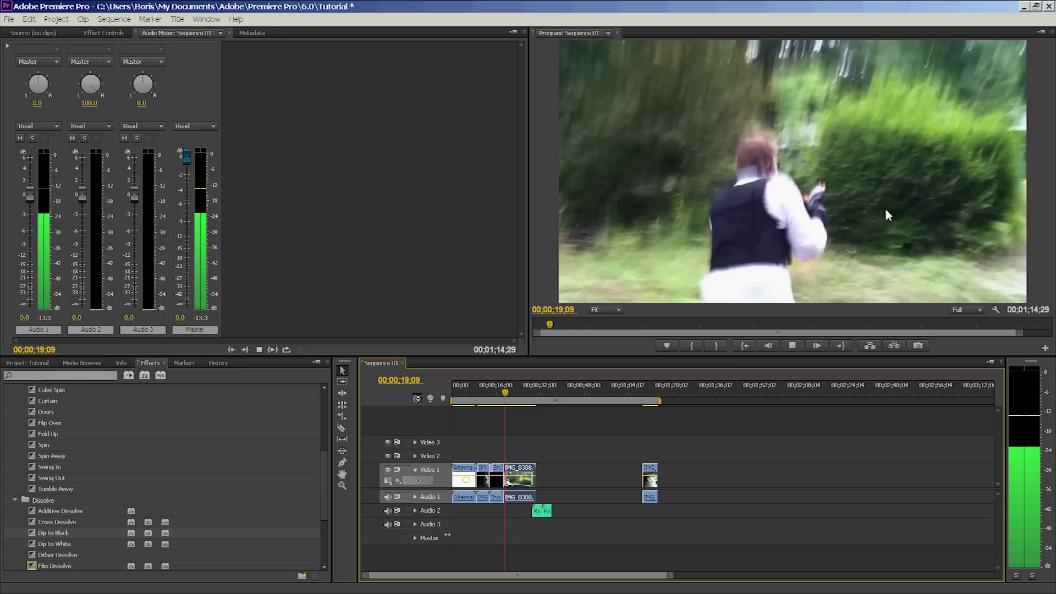
key(space)
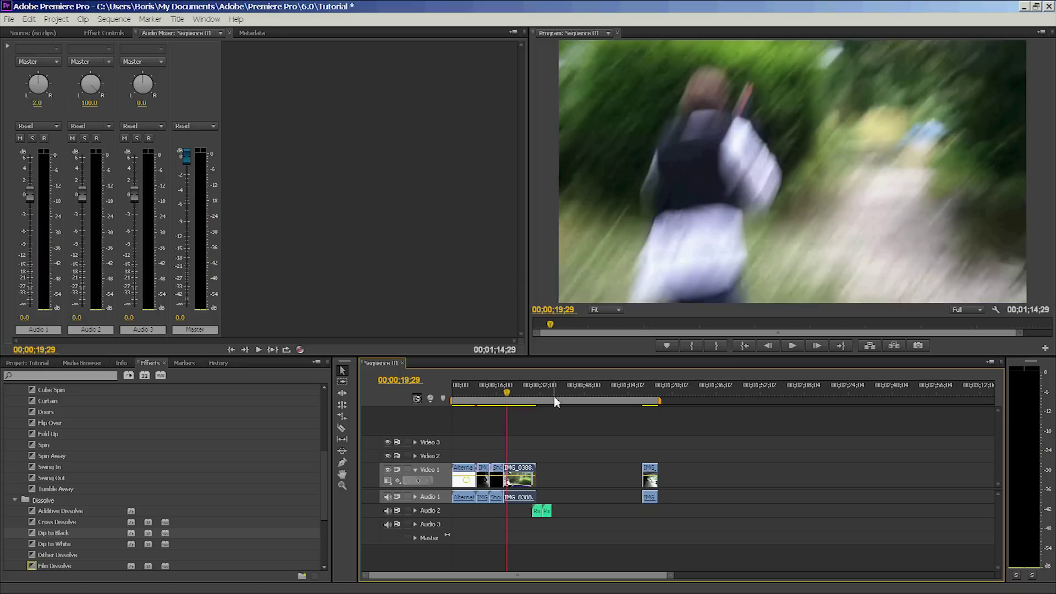
key(space)
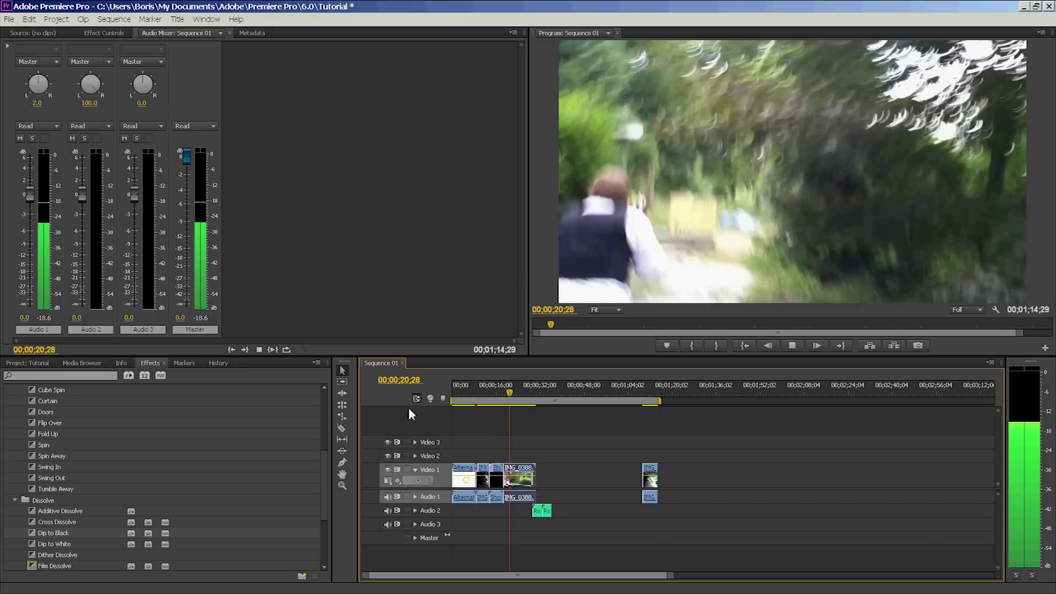
key(space)
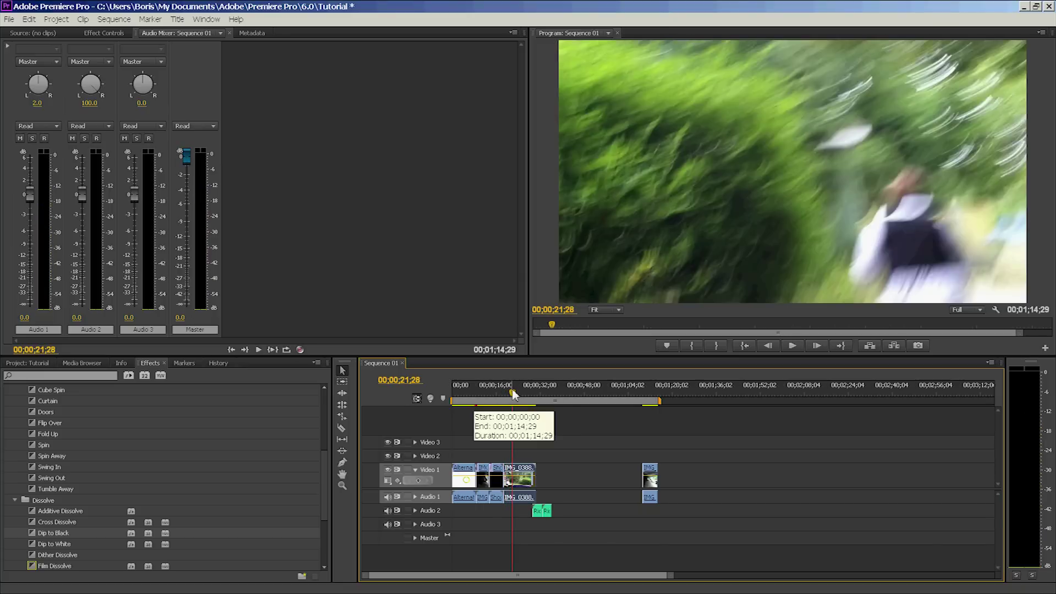
drag(513, 394, 520, 400)
click(342, 428)
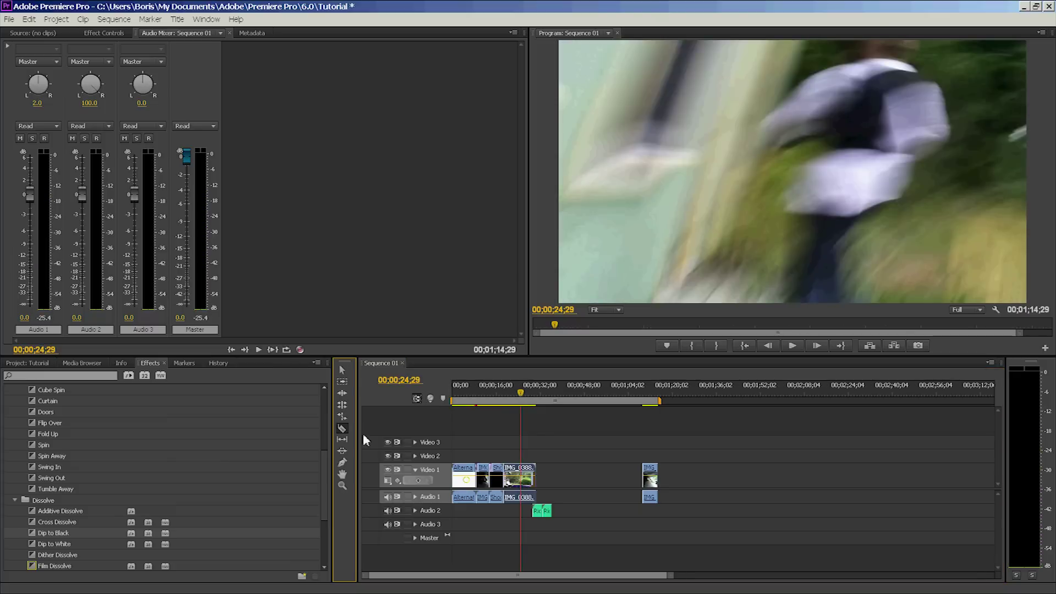
- Split IMG_0388 at 00;00;24;29 and give the split-off piece -100 dB audio gain
click(521, 470)
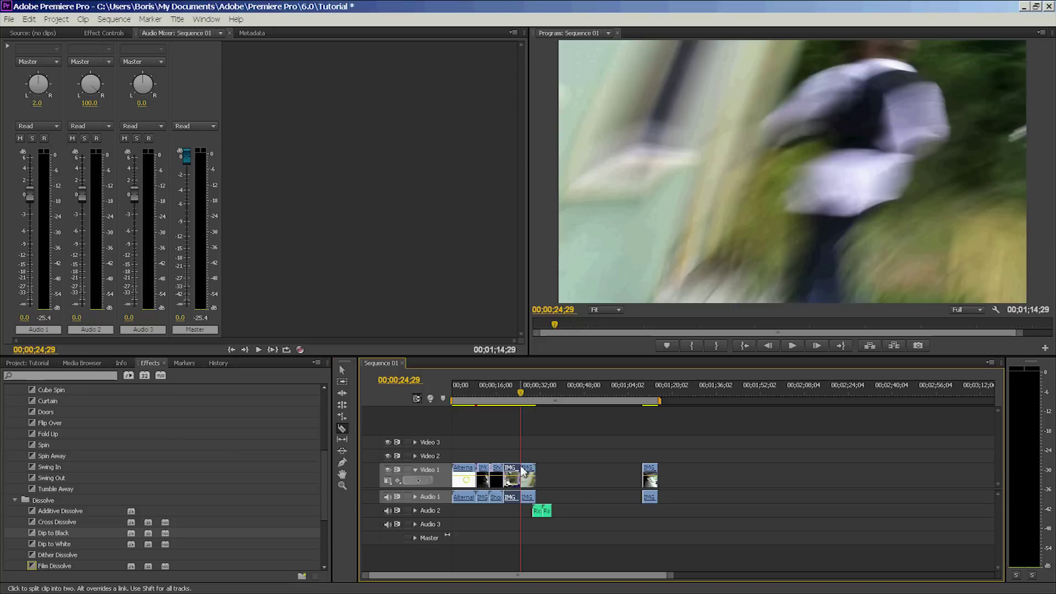
click(342, 370)
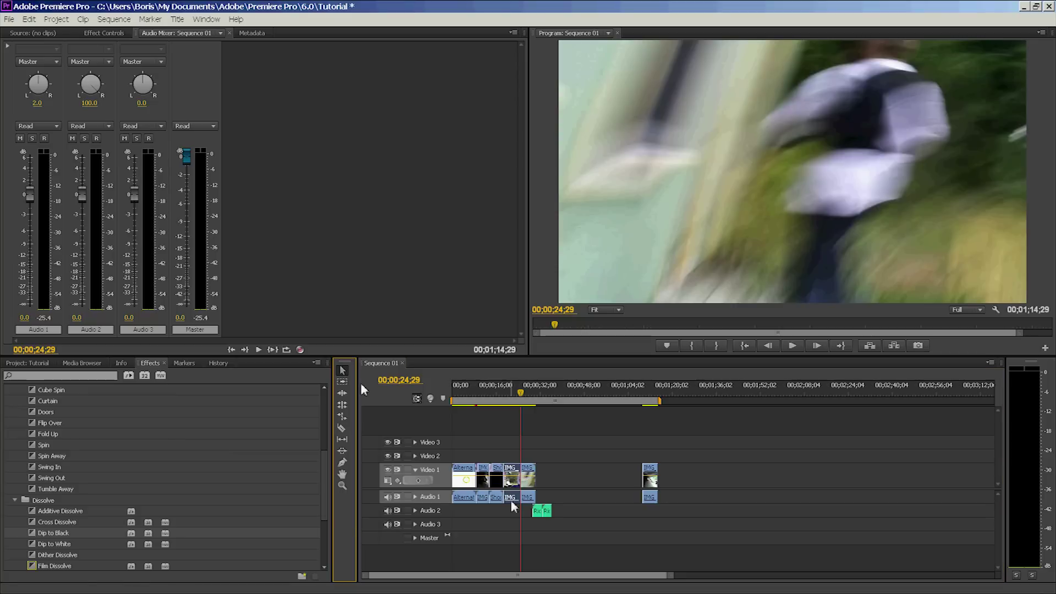
right_click(516, 476)
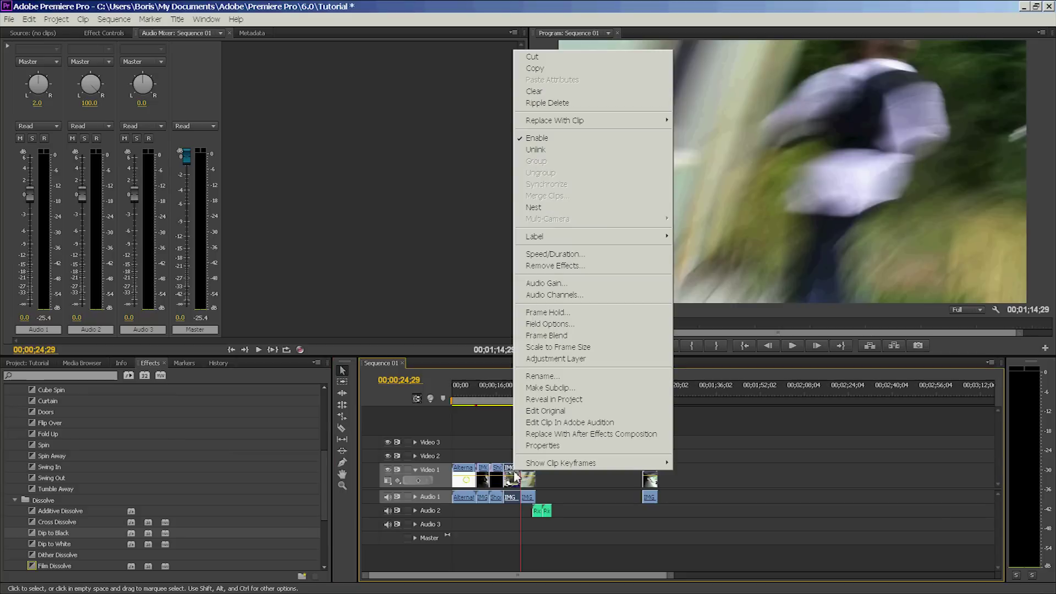
click(558, 284)
text(-100)
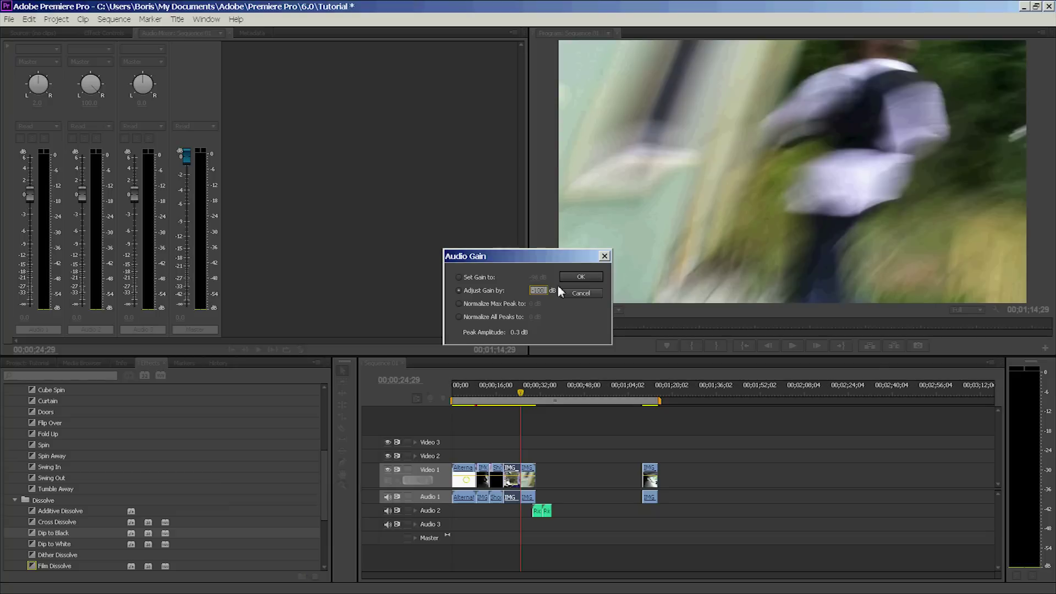
key(Return)
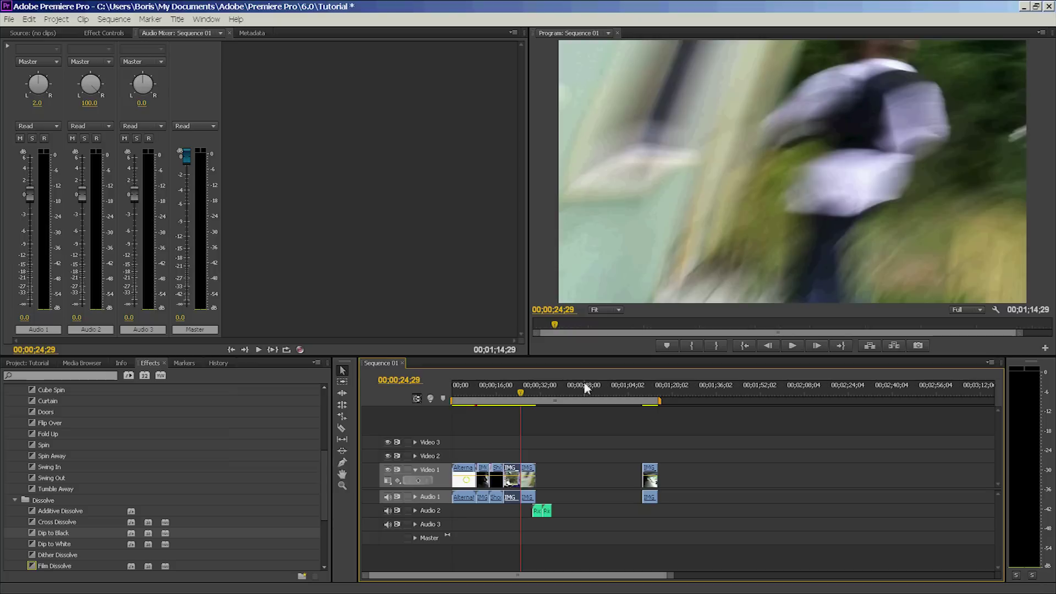
- Shift the Audio 2 music clip 00;00;10;20 earlier and trim about 20 frames off its end
drag(539, 519, 514, 517)
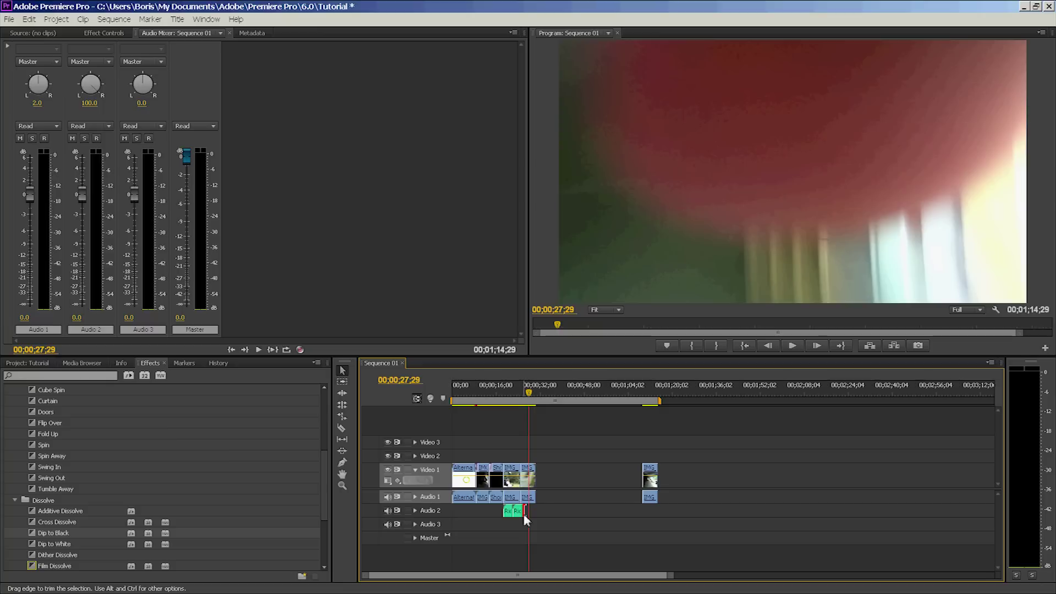
drag(523, 513, 521, 516)
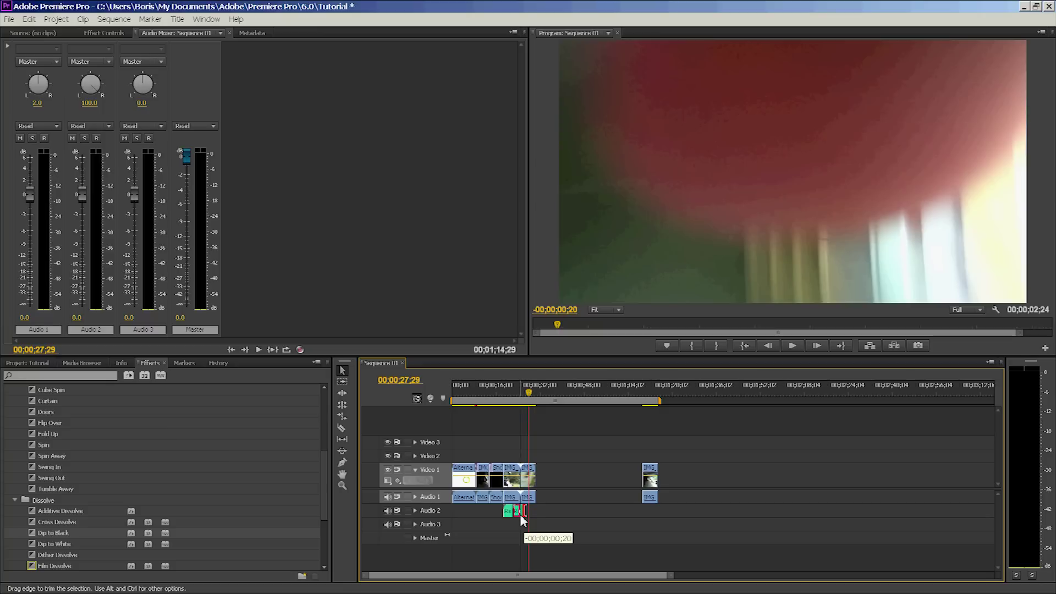
drag(522, 518, 521, 518)
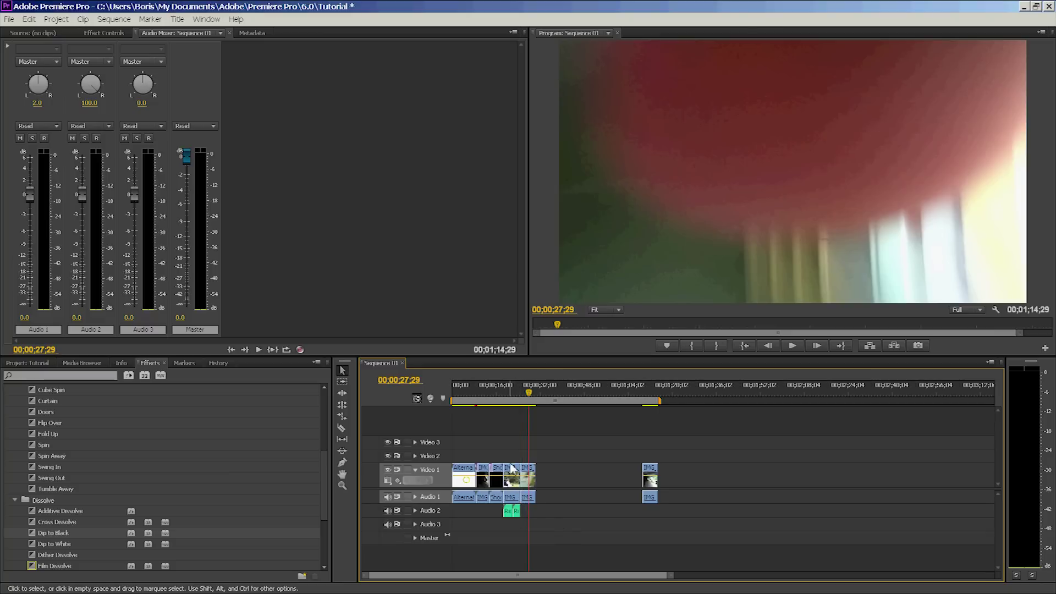
click(512, 513)
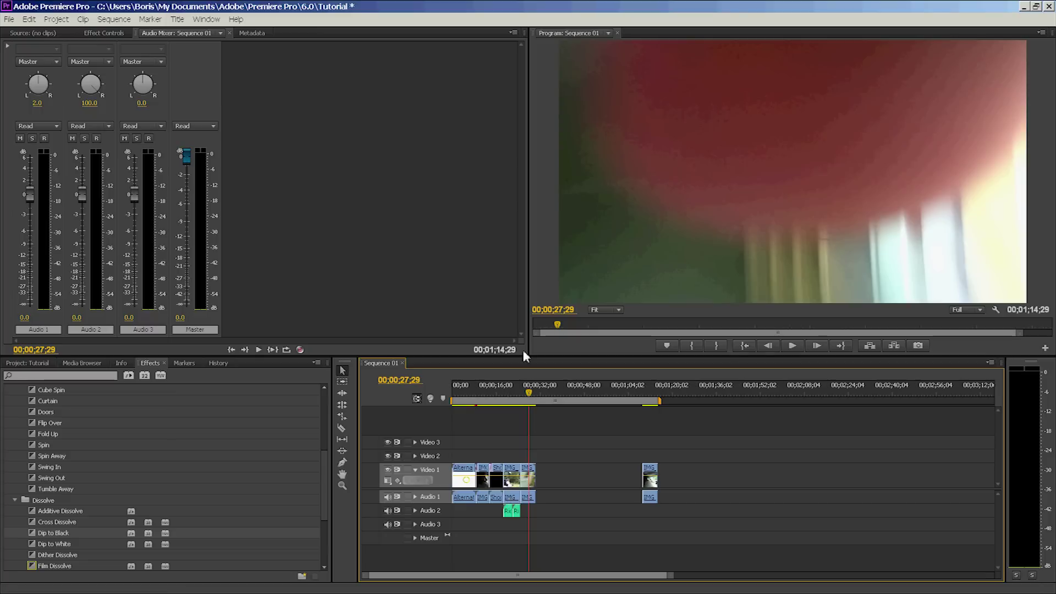
drag(529, 394, 528, 395)
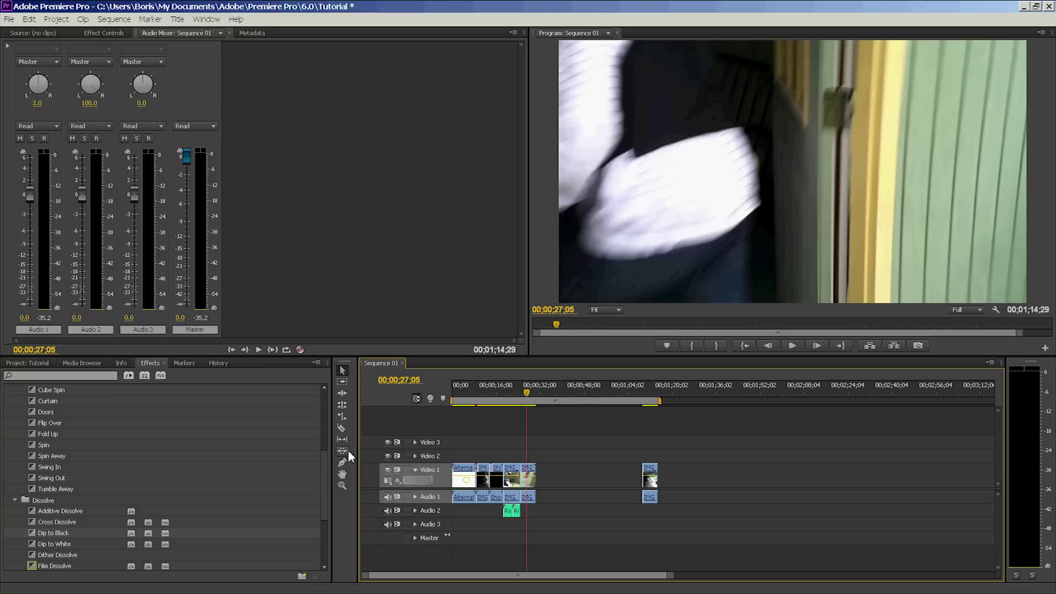
- Cut IMG_0388 again near 00;00;27;05 and delete the leftover clips after that point
click(342, 428)
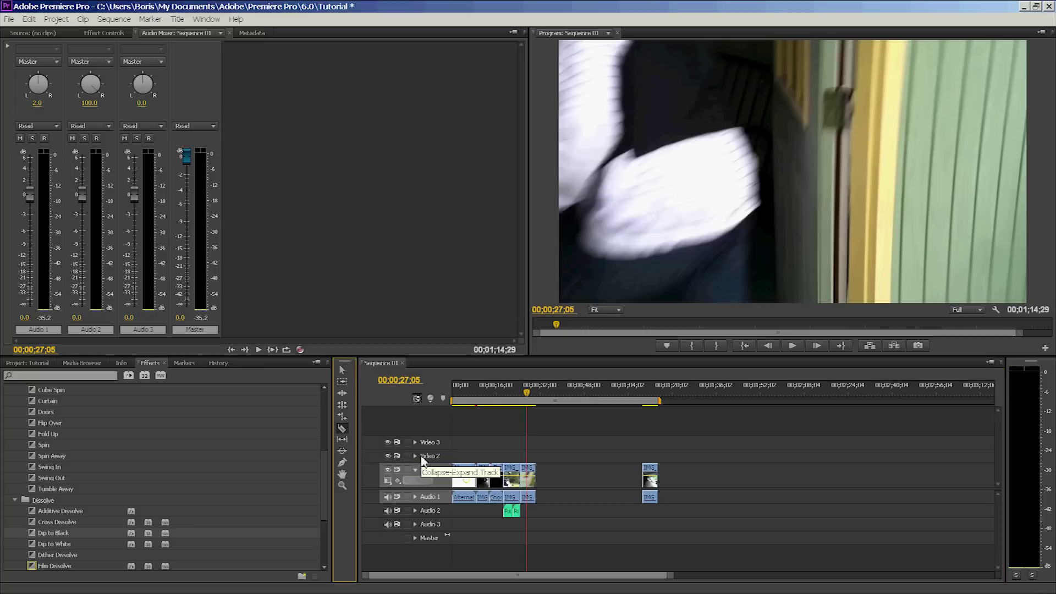
click(527, 471)
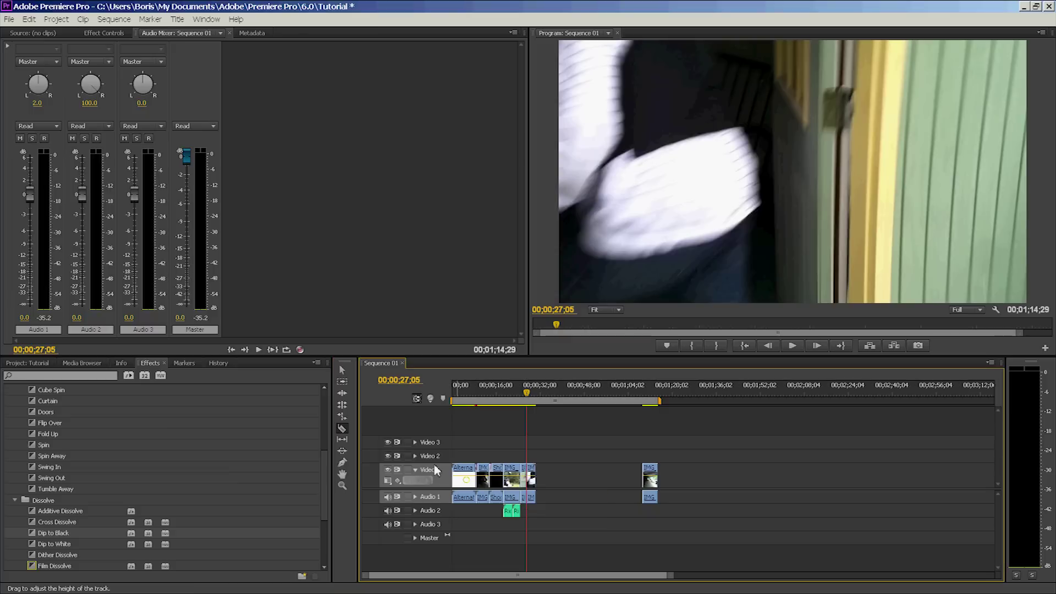
click(343, 371)
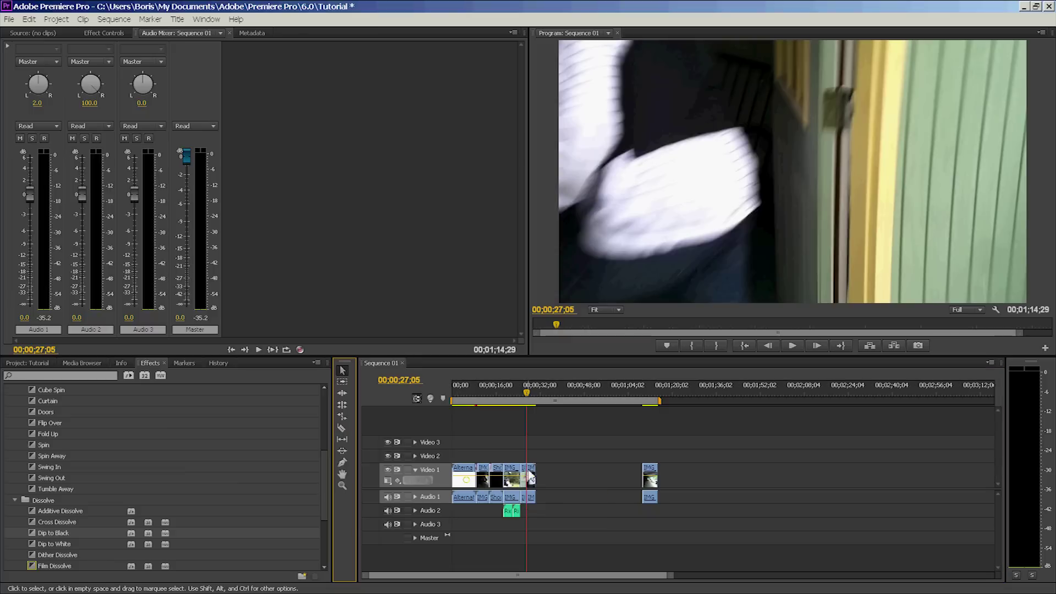
drag(530, 473, 608, 473)
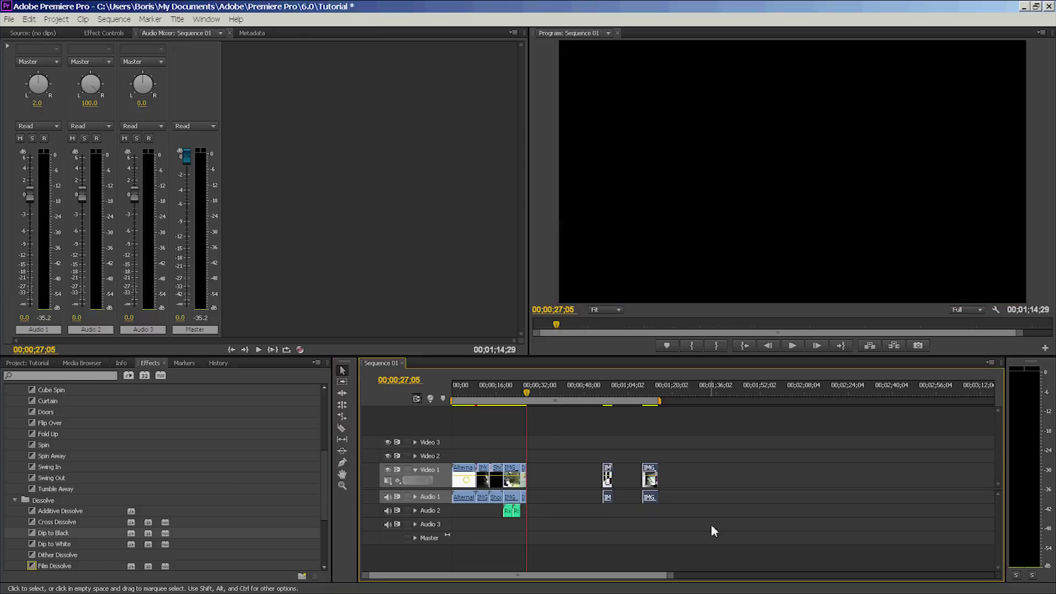
key(Delete)
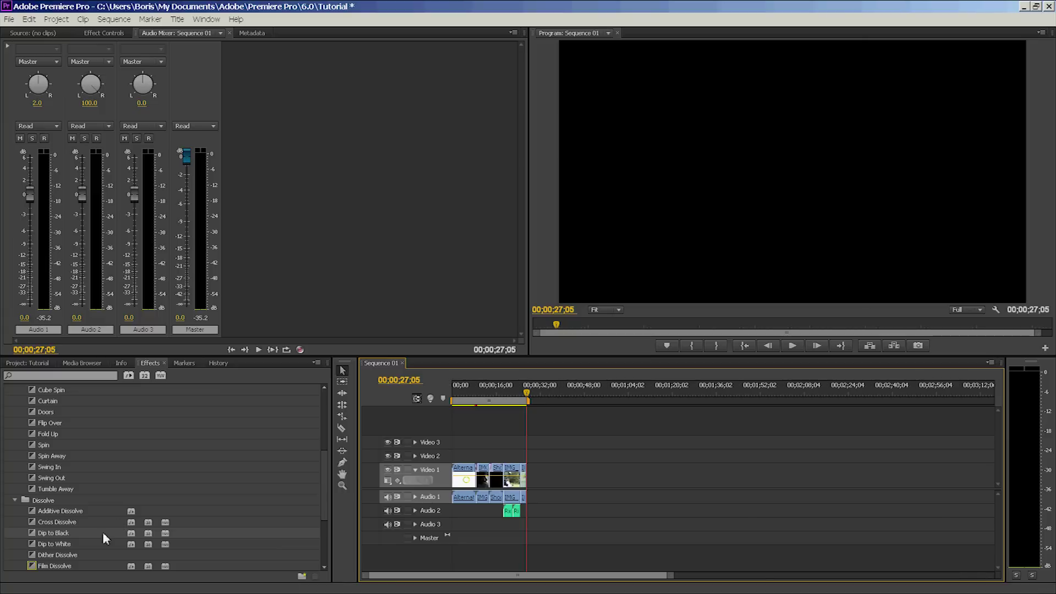
- Drag the Dip to Black transition to the timeline, then expand Audio Transitions > Crossfade
drag(102, 532, 526, 481)
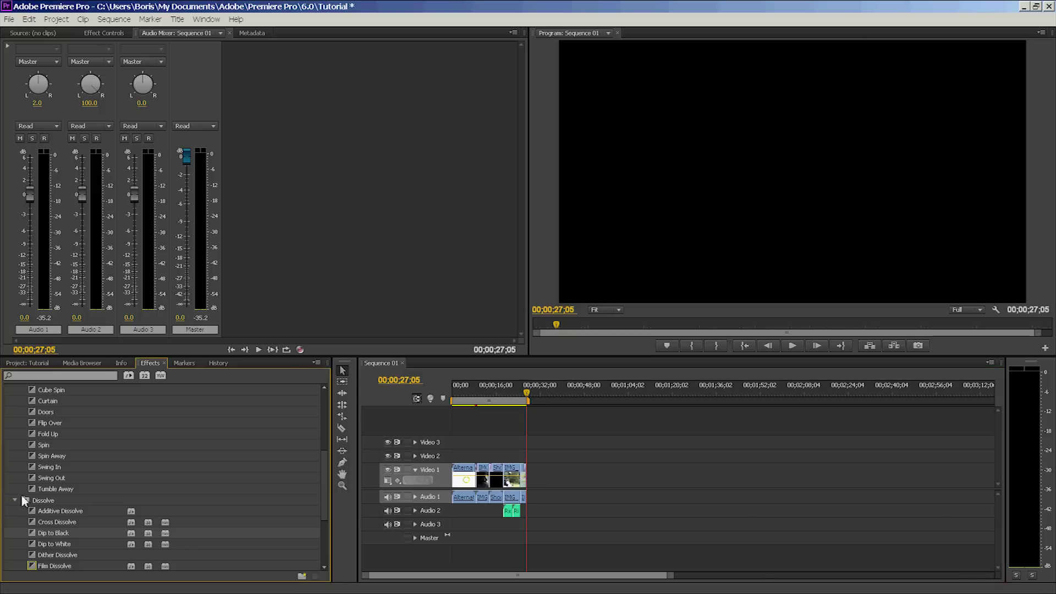
click(23, 499)
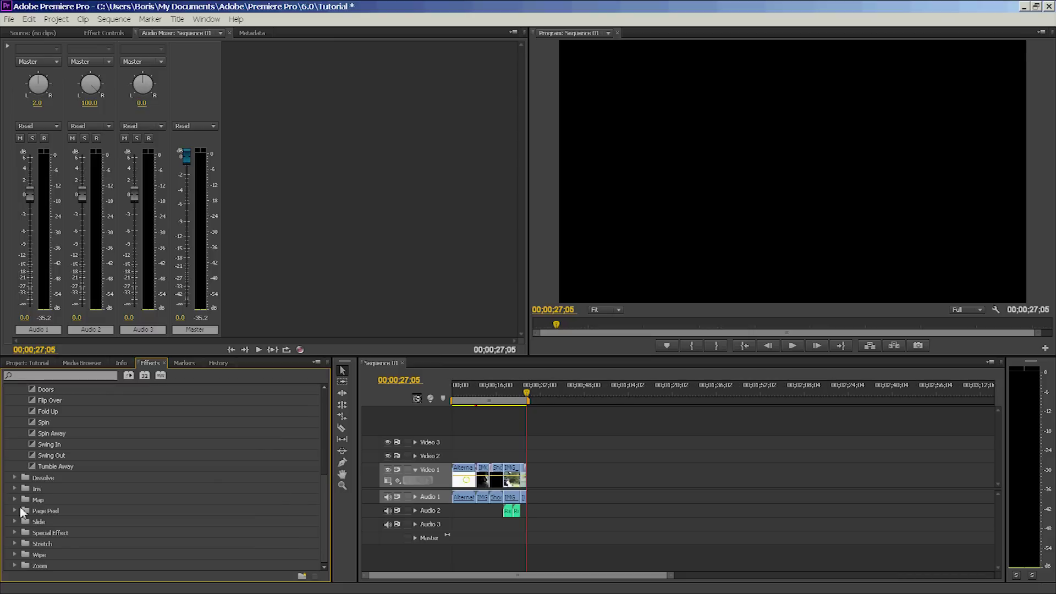
scroll(20, 512, up, 2)
click(9, 401)
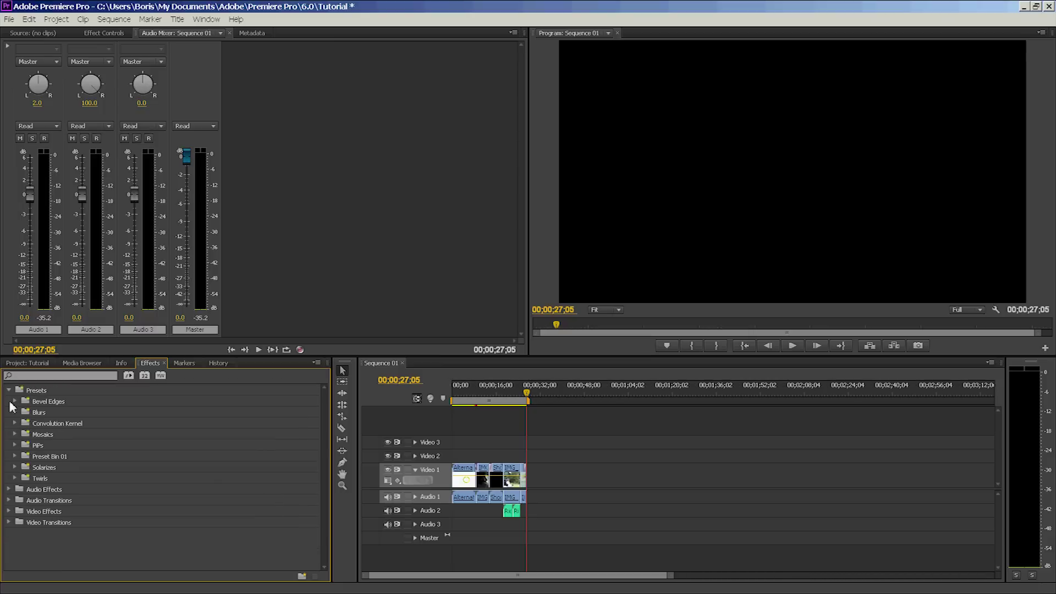
click(9, 501)
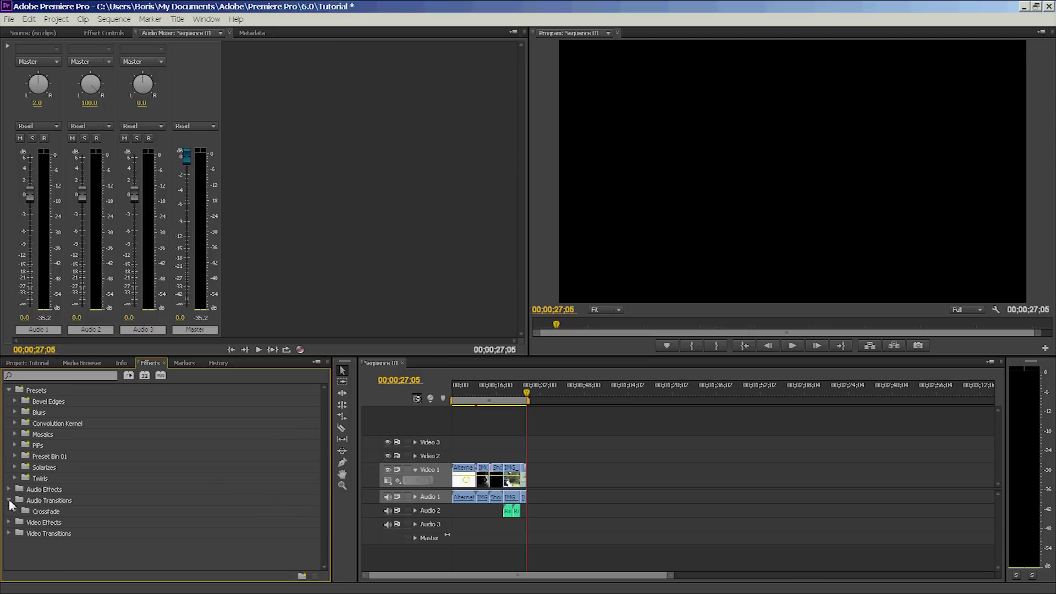
click(15, 511)
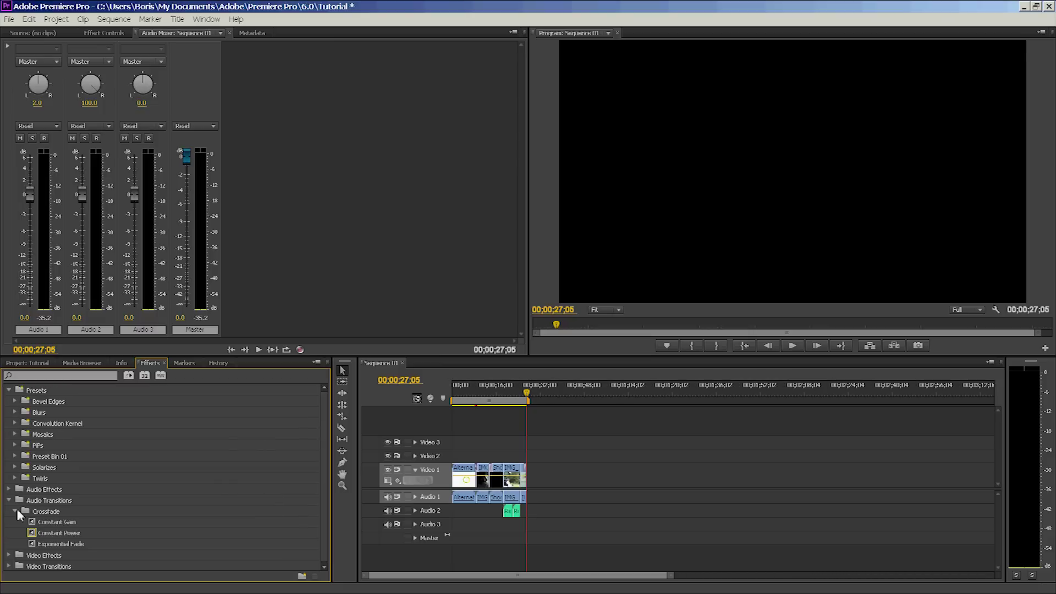
- Apply Constant Gain to two audio edit points and Exponential Fade to the Audio 2 music end and another edit
click(66, 523)
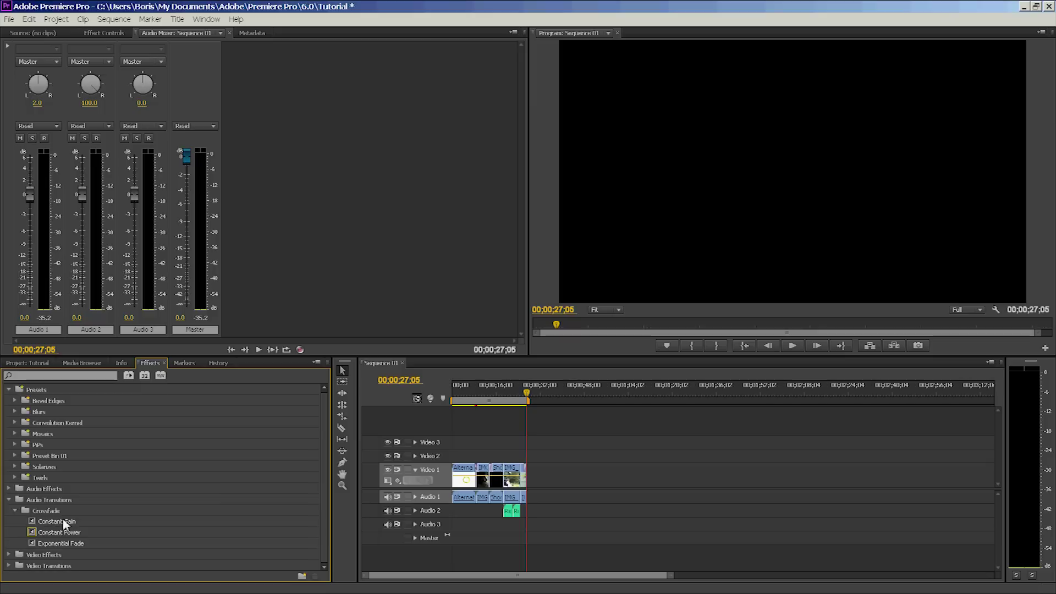
drag(66, 523, 458, 497)
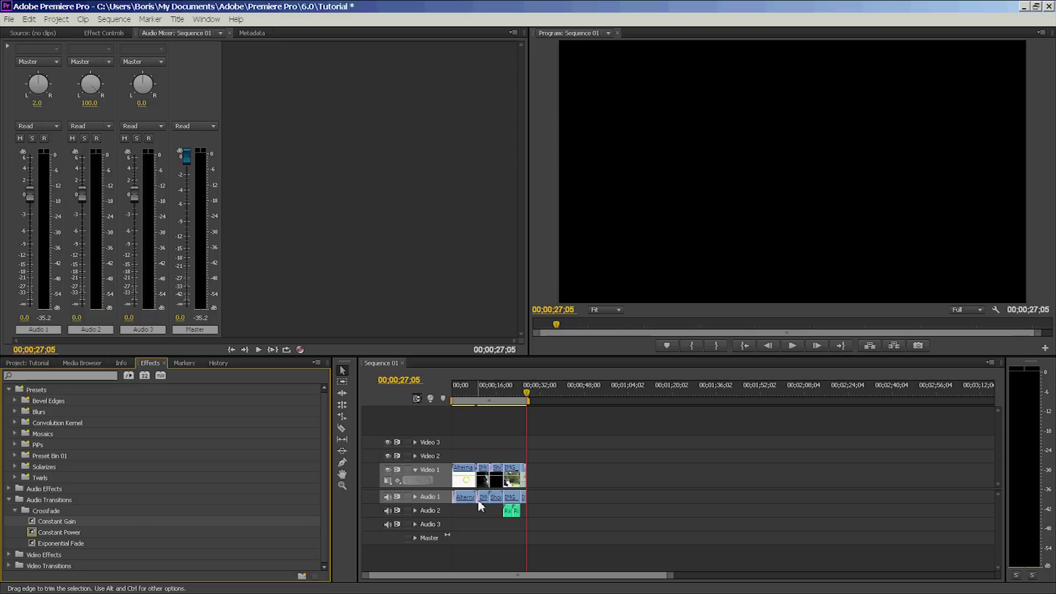
drag(134, 522, 507, 522)
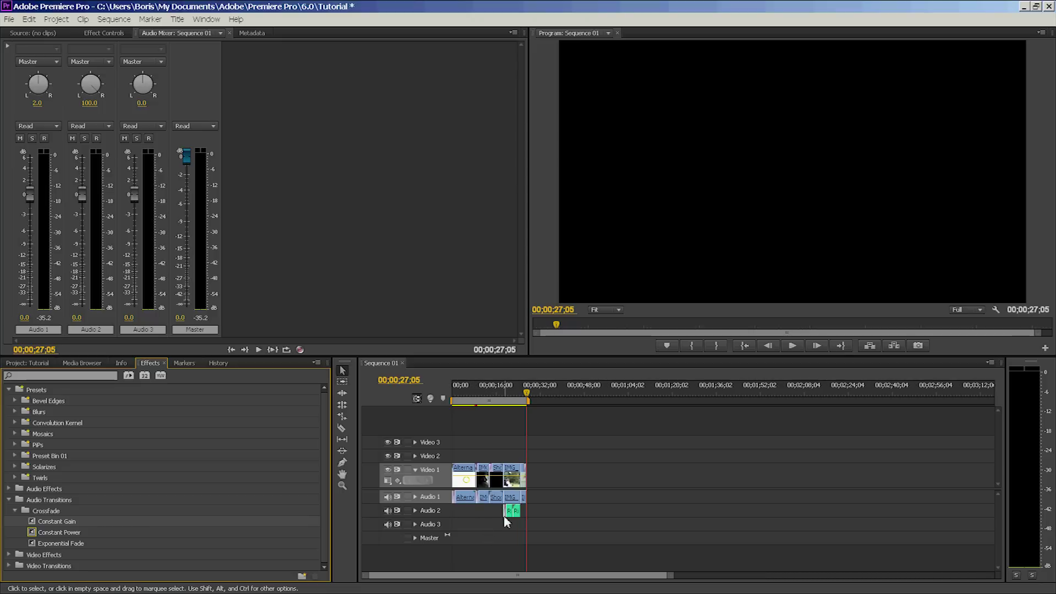
drag(50, 547, 521, 518)
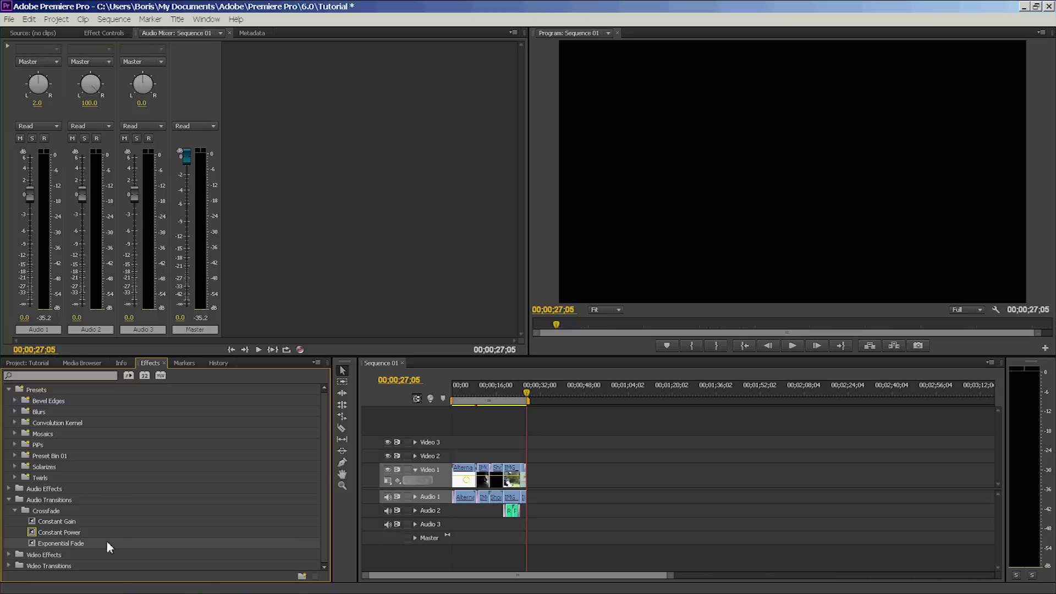
mouse_move(107, 540)
mouse_down()
mouse_move(493, 519)
mouse_move(524, 499)
mouse_up()
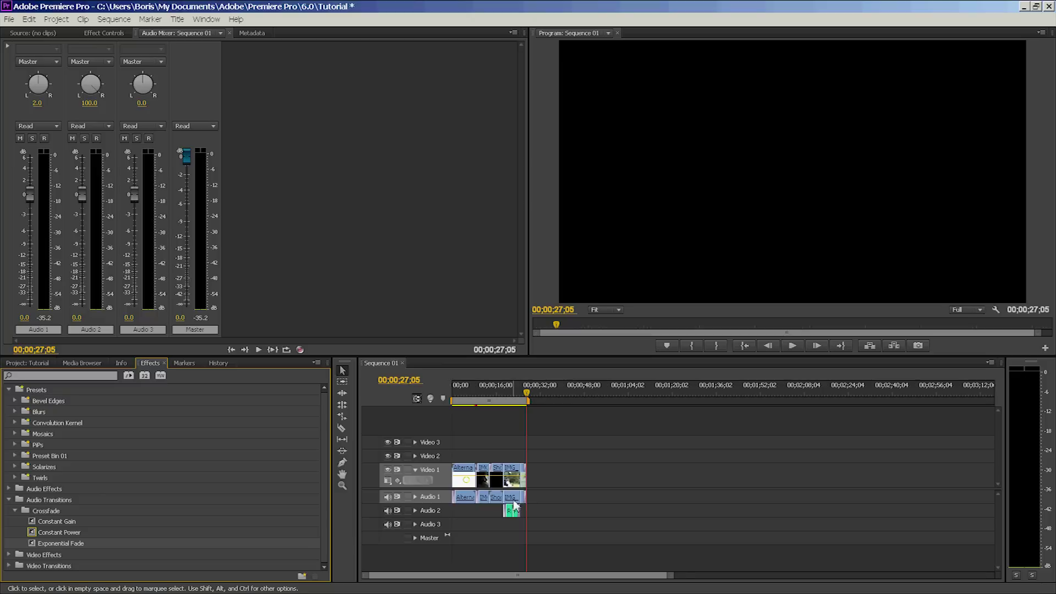
click(527, 394)
drag(527, 395, 507, 403)
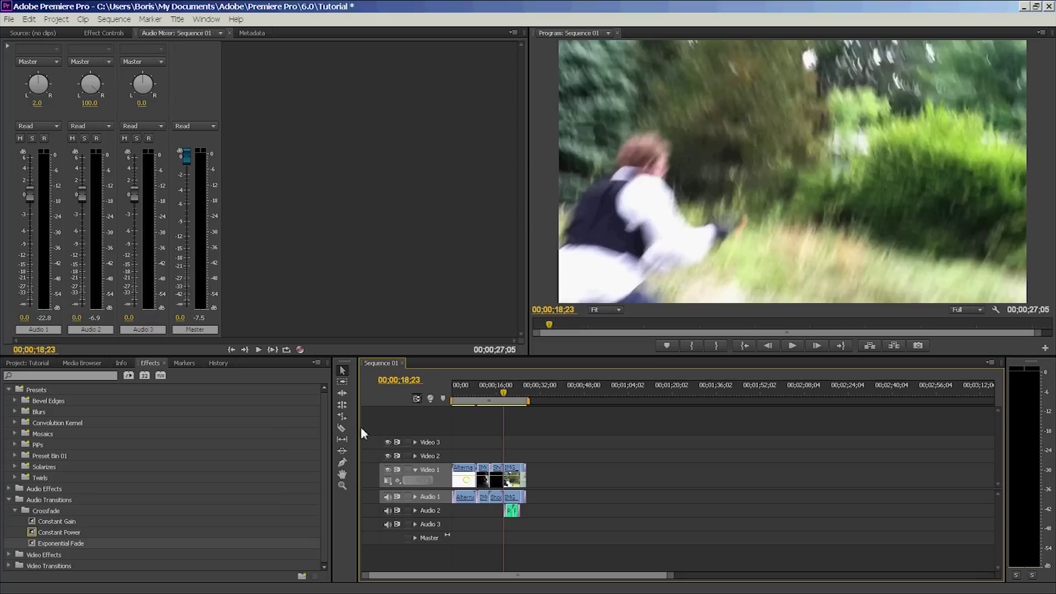
mouse_move(504, 393)
drag(504, 392, 483, 415)
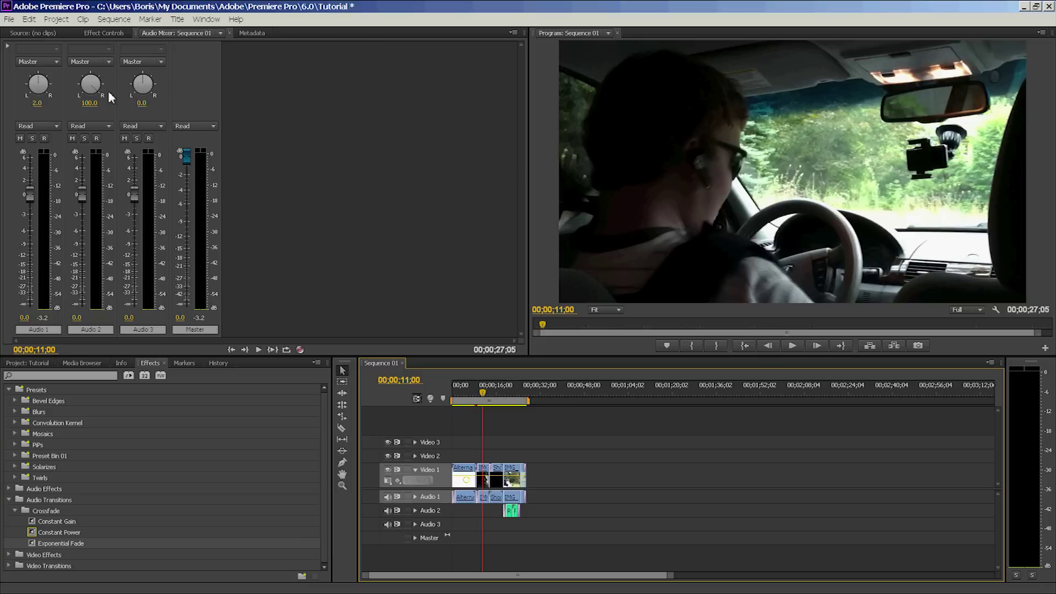
click(9, 20)
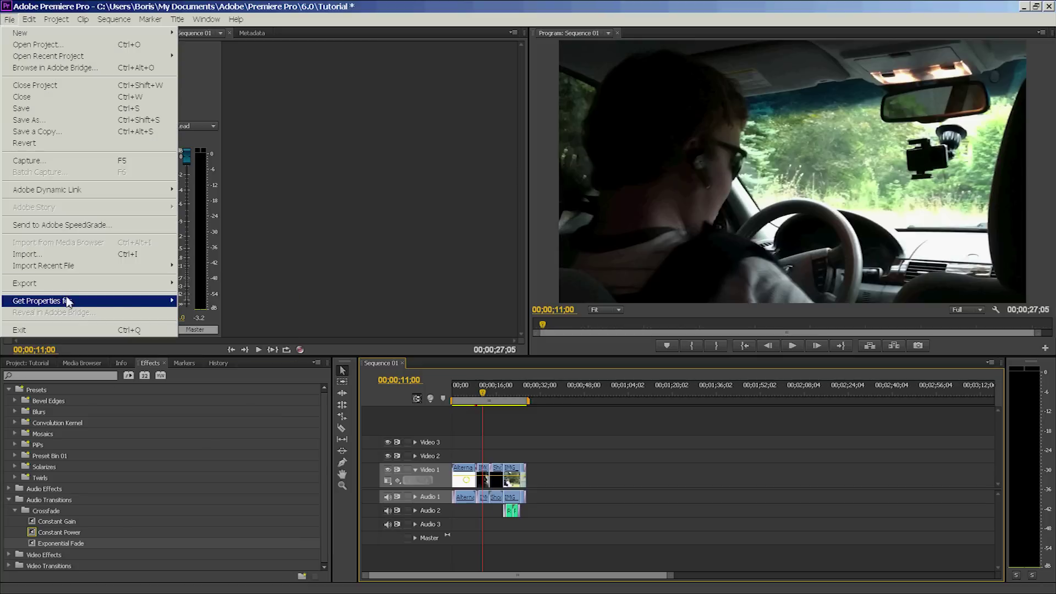
mouse_move(76, 288)
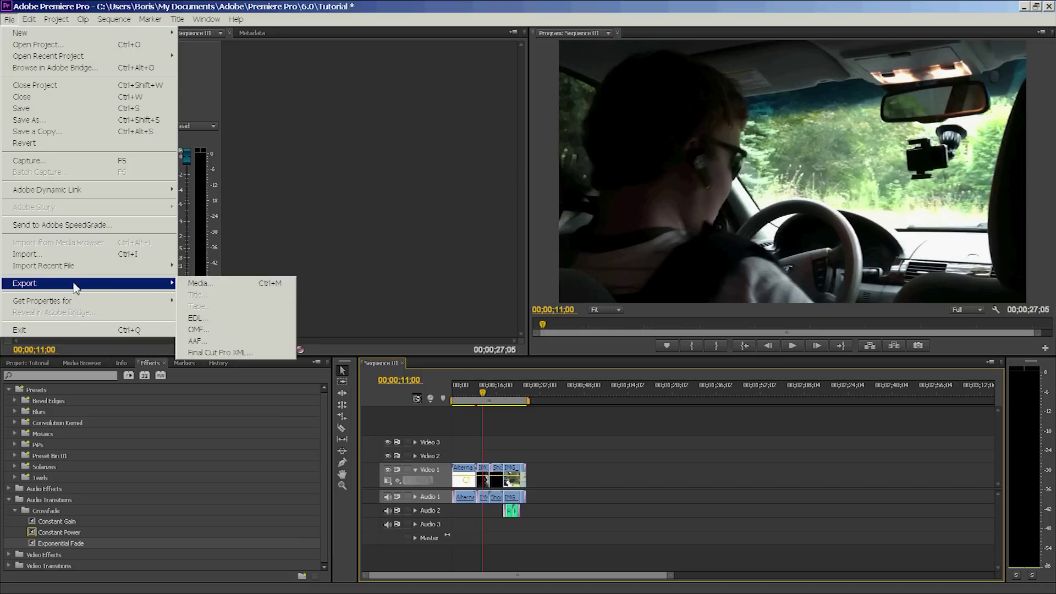
click(212, 291)
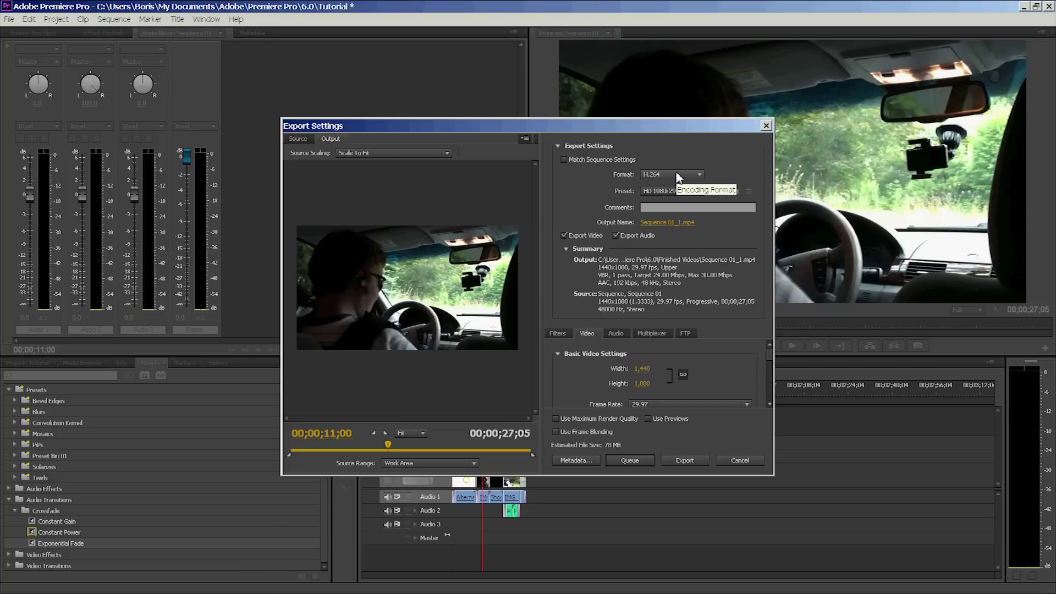
click(675, 192)
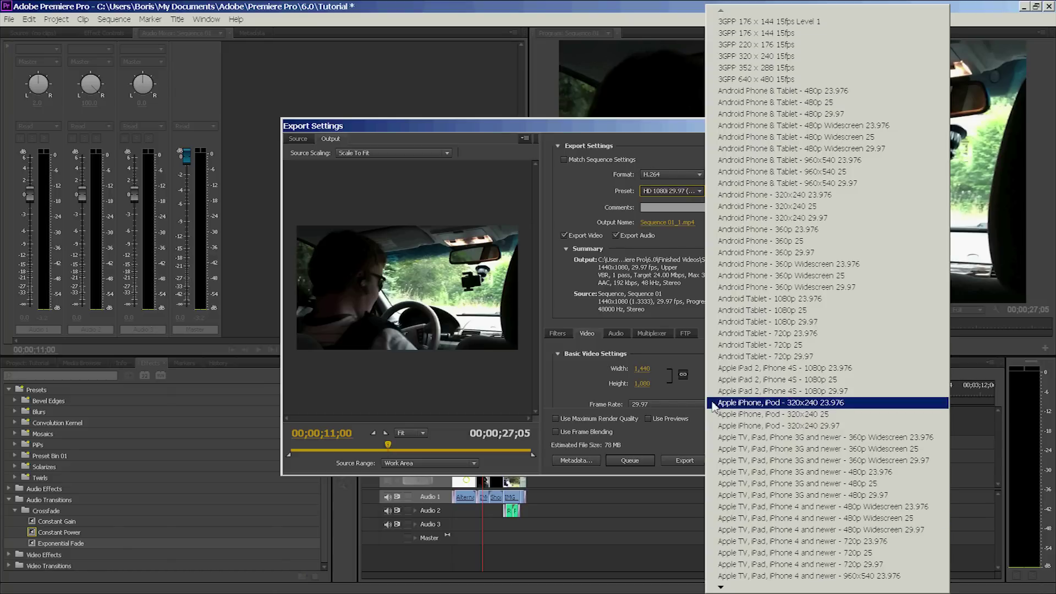
mouse_move(721, 587)
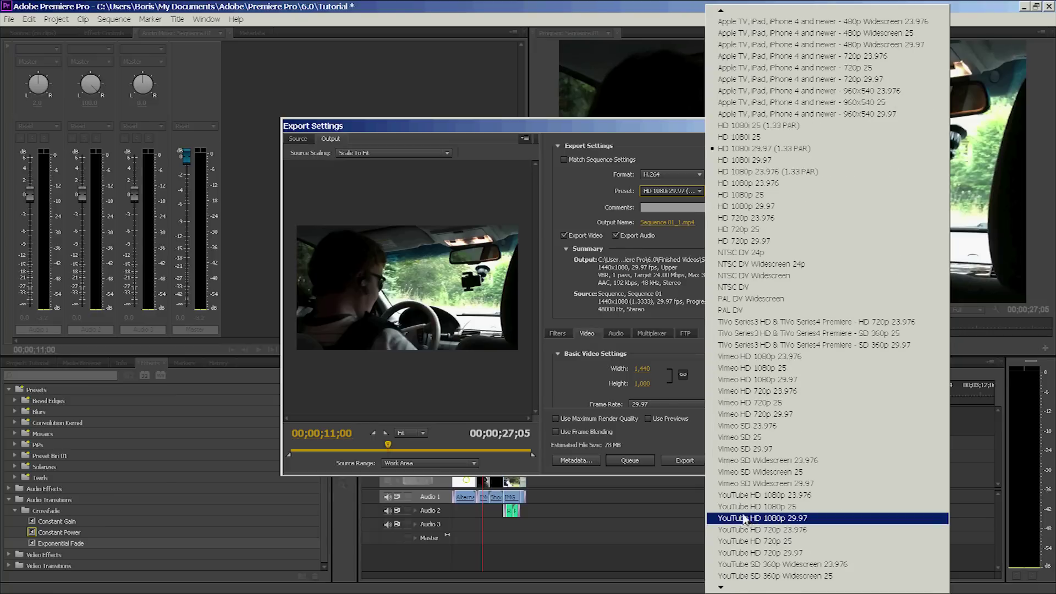
click(572, 383)
click(764, 126)
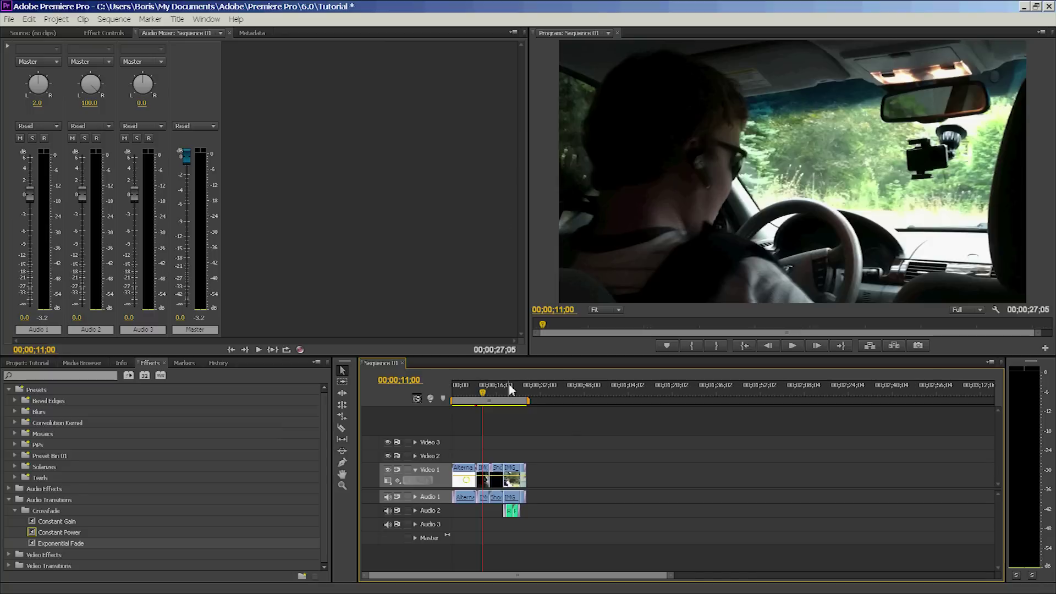
drag(486, 395, 456, 399)
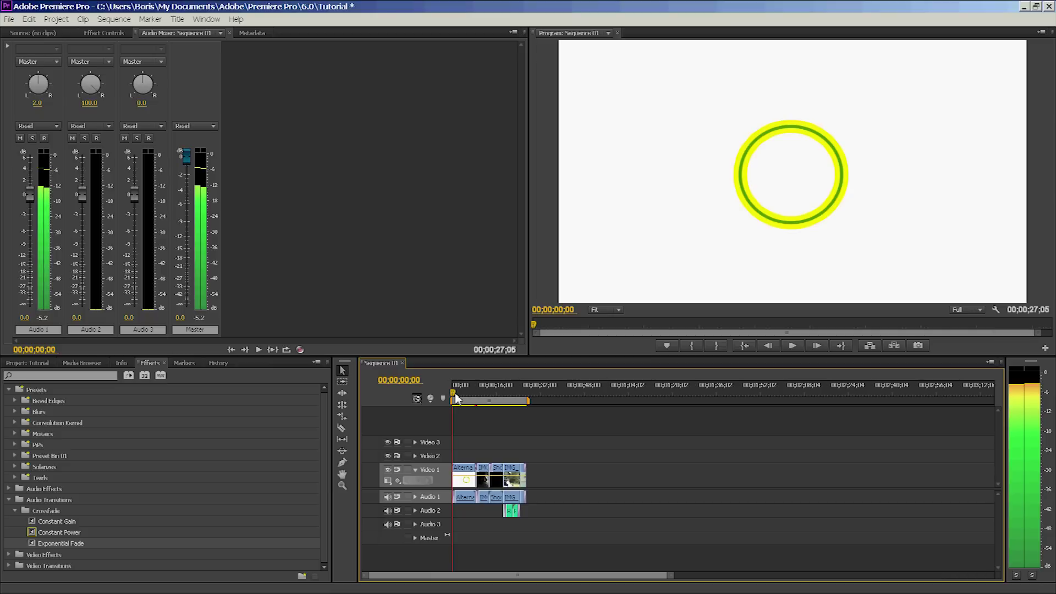
drag(456, 398, 477, 405)
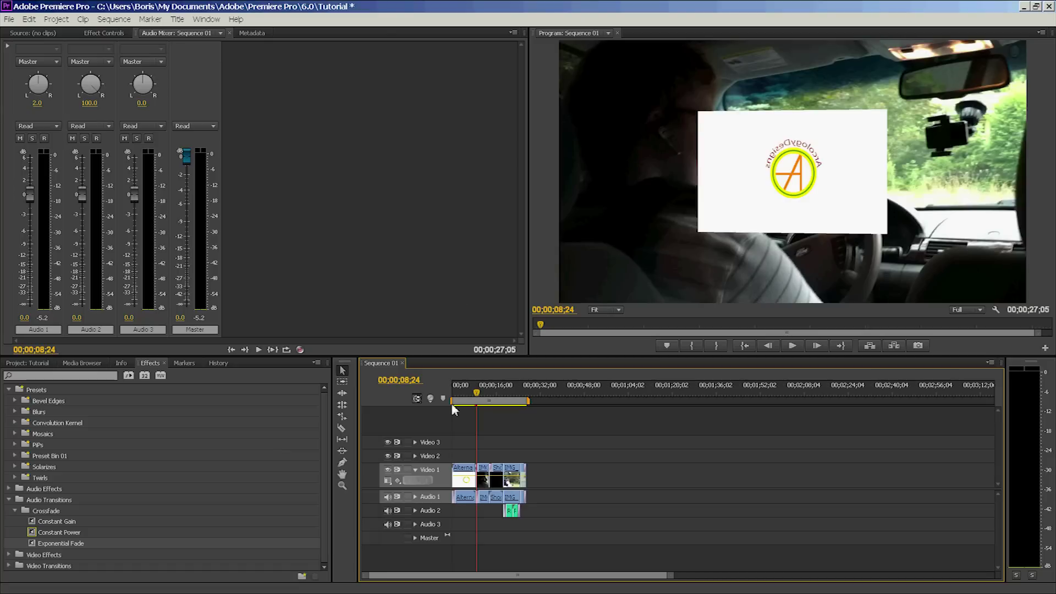
drag(477, 398, 507, 411)
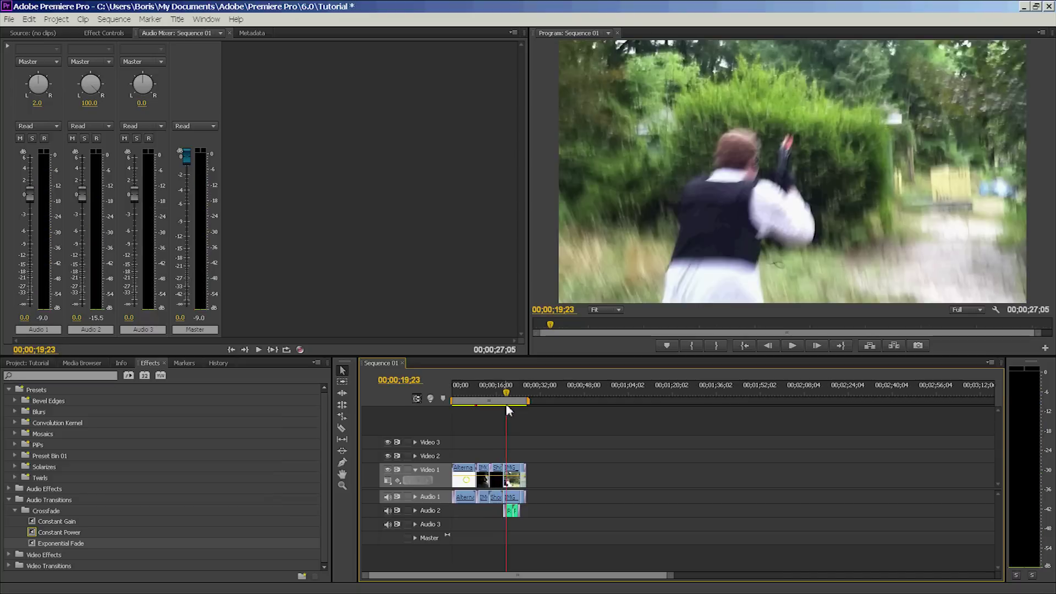